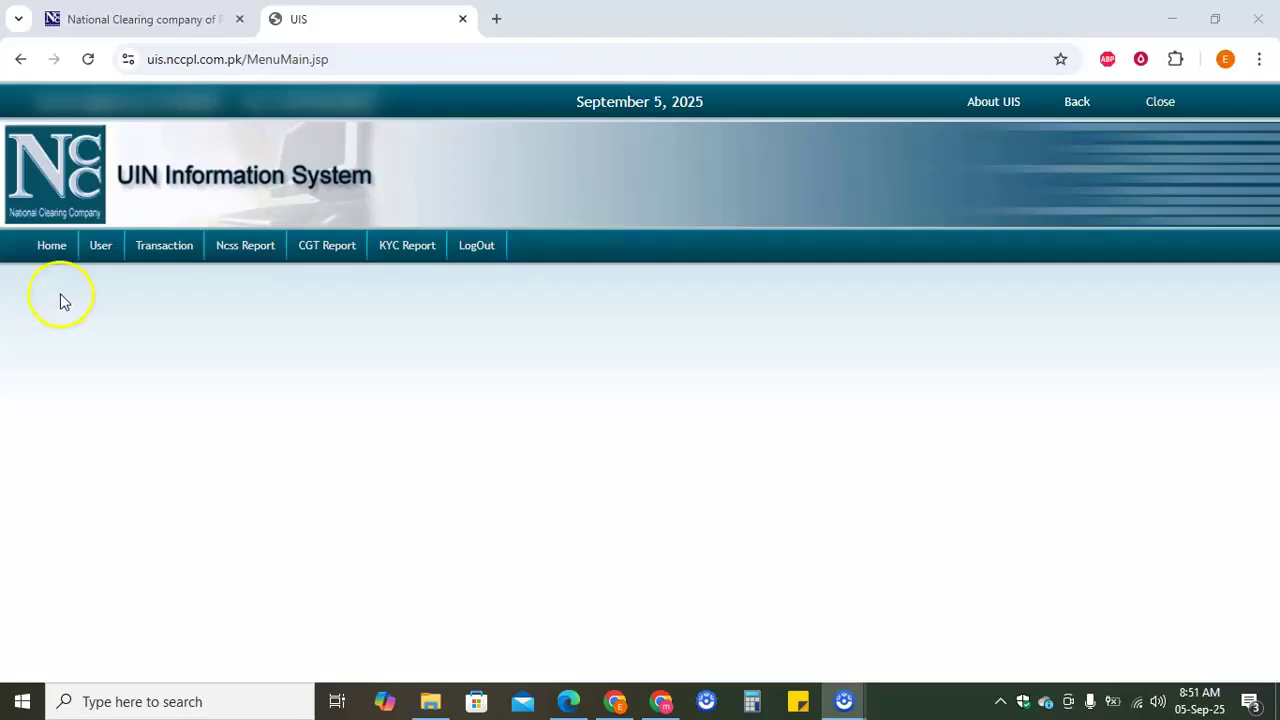
Open the CGT Annual Certificate report form and keep Annual Certificate as the certificate type.
mouse_move(90, 250)
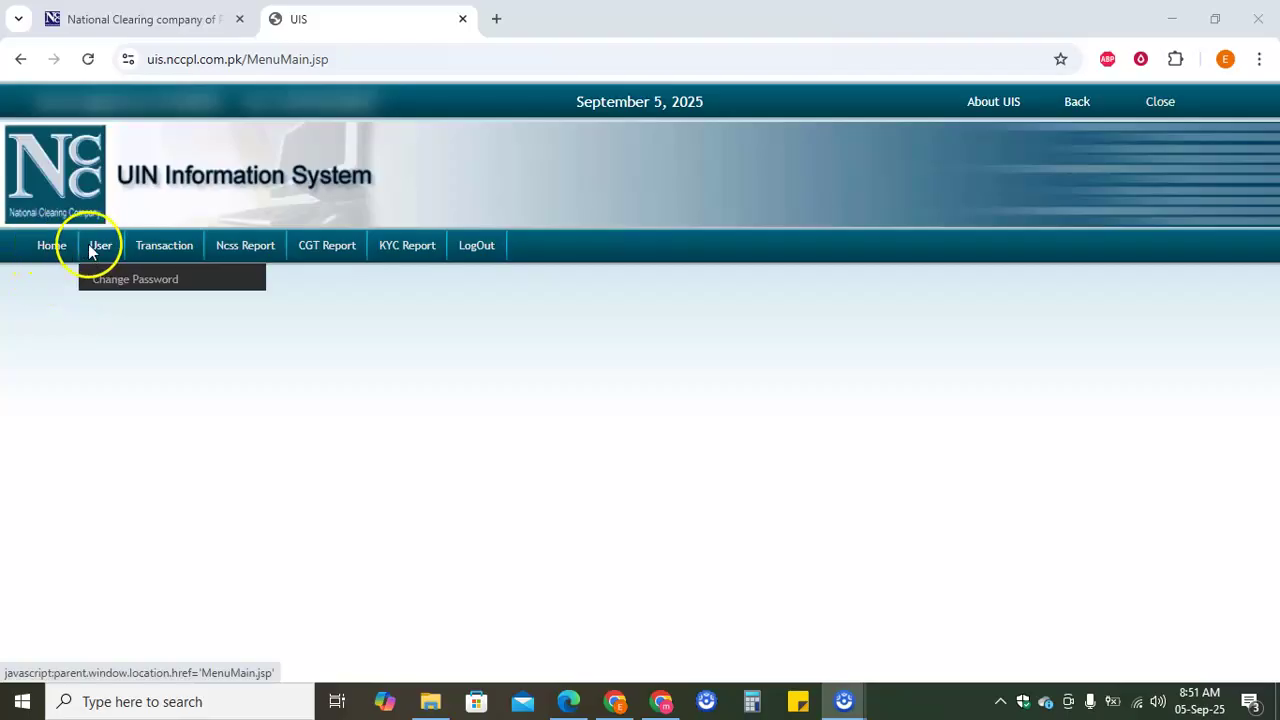
mouse_move(198, 253)
mouse_move(254, 250)
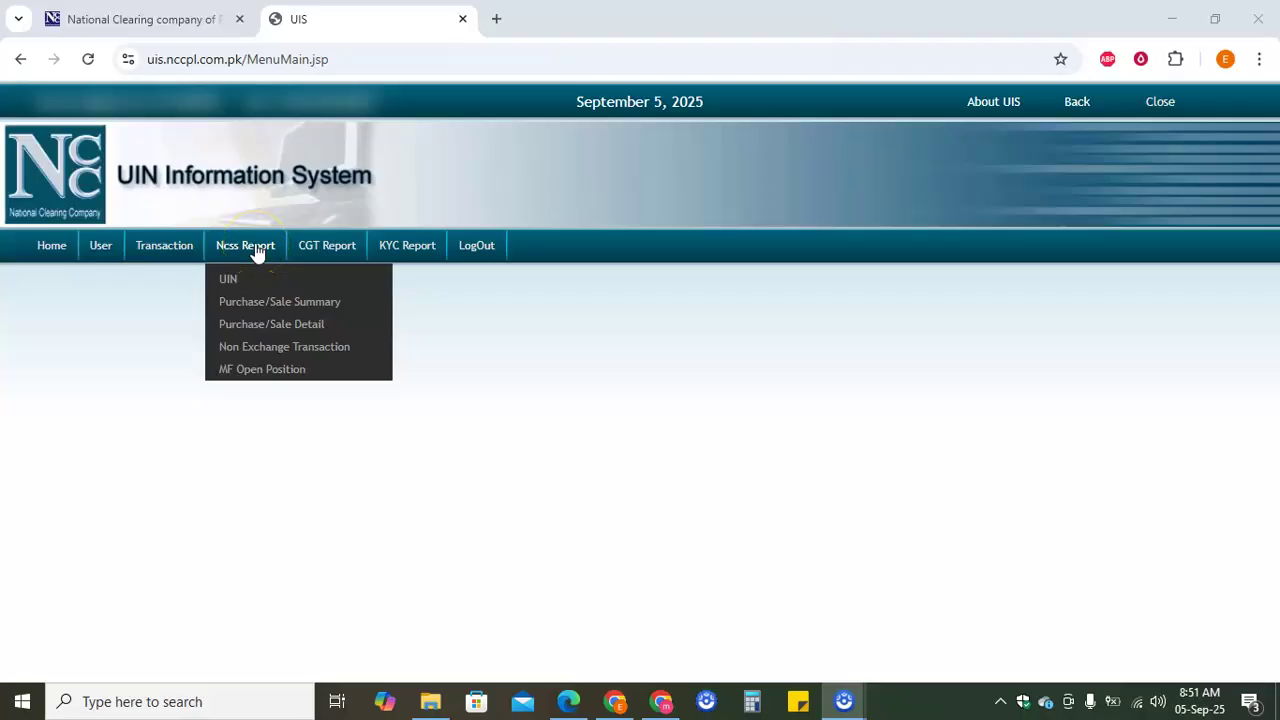
mouse_move(318, 250)
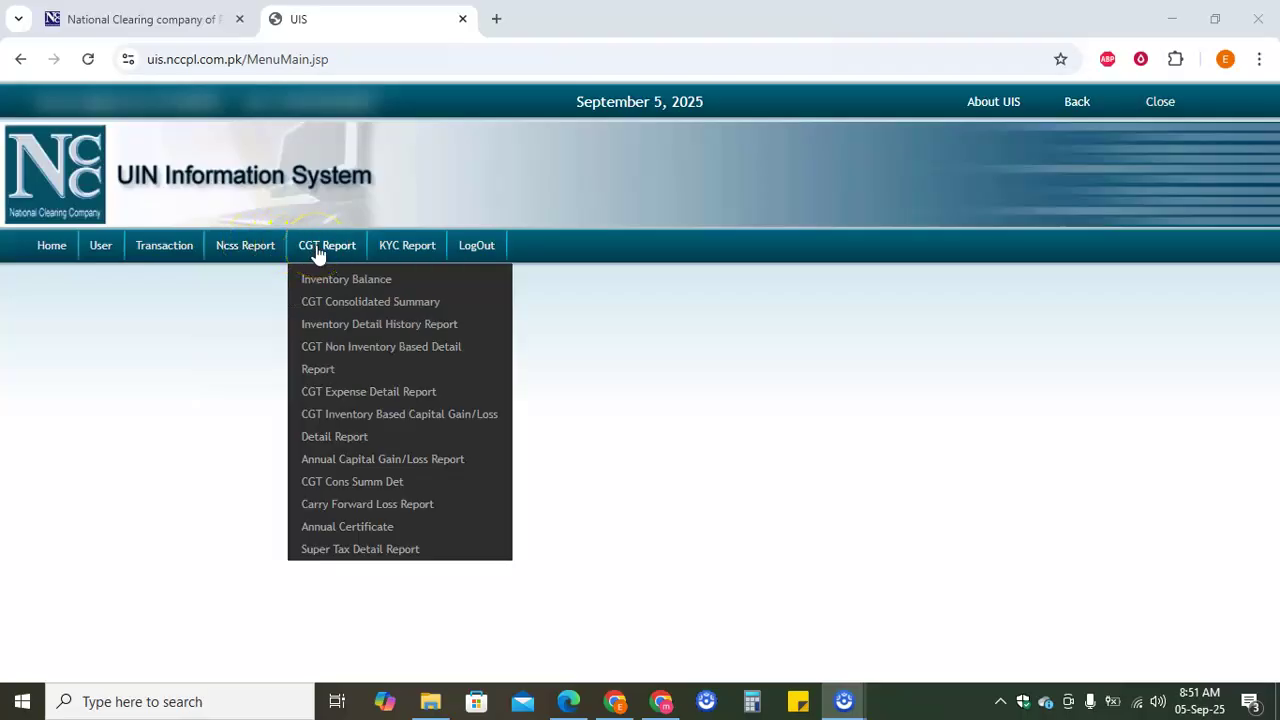
left_click(347, 527)
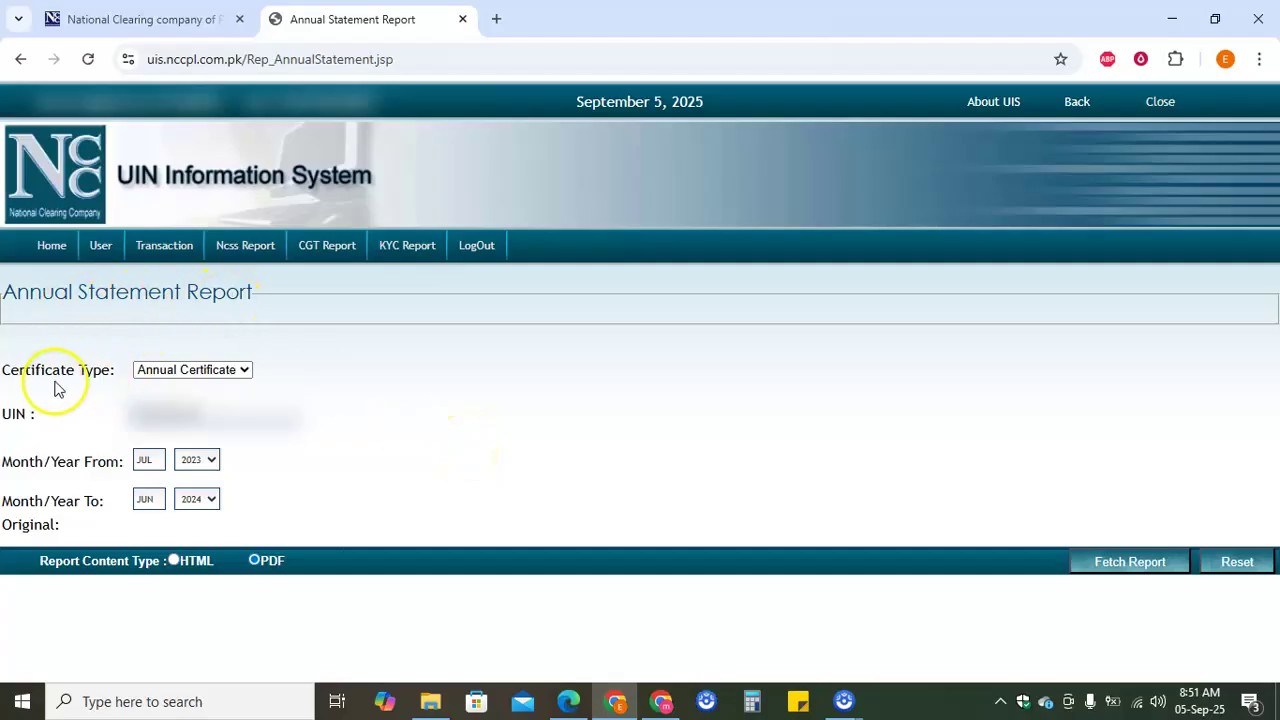
left_click(240, 376)
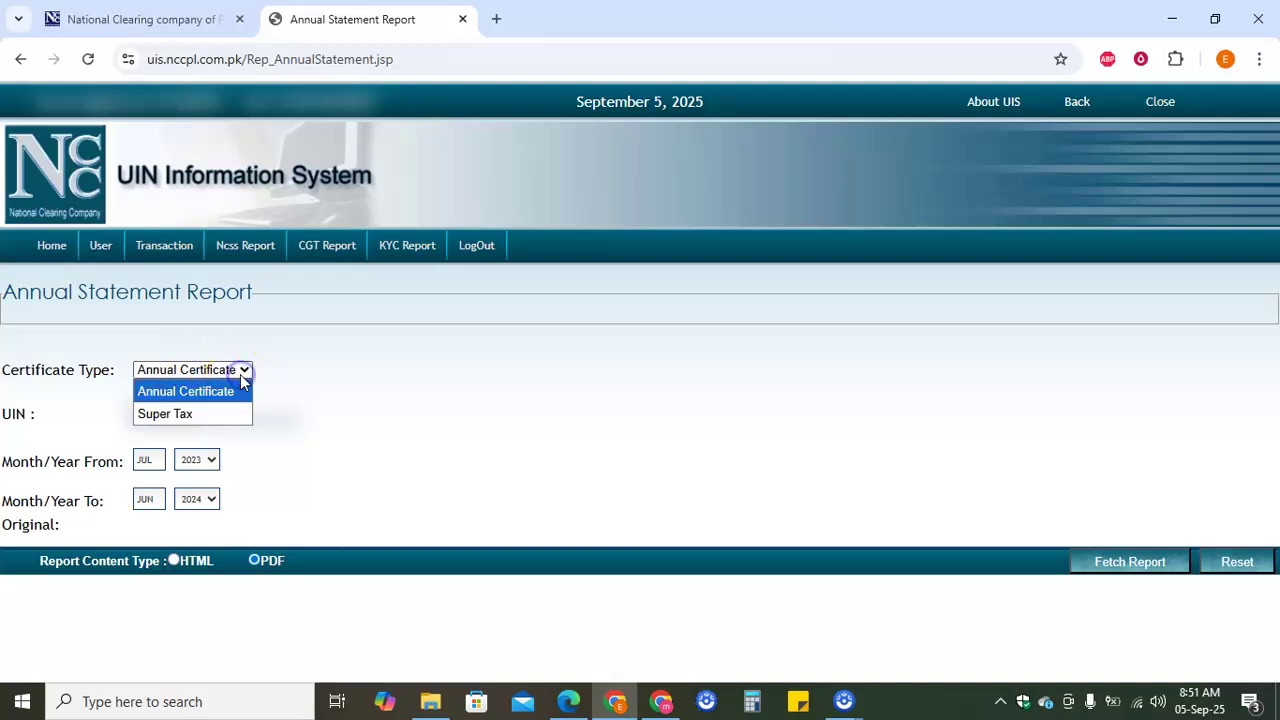
left_click(240, 374)
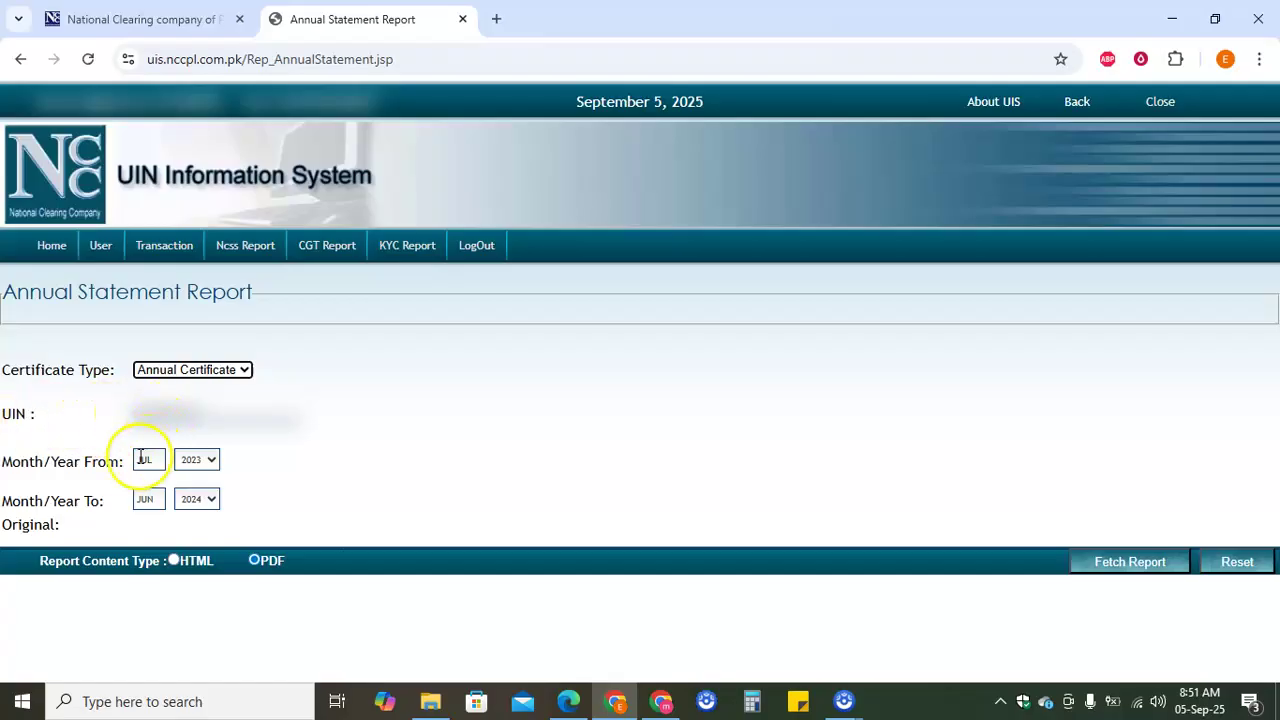
Set the annual statement period from July 2024 to June 2025, with PDF as the report content type.
left_click(211, 466)
left_click(205, 503)
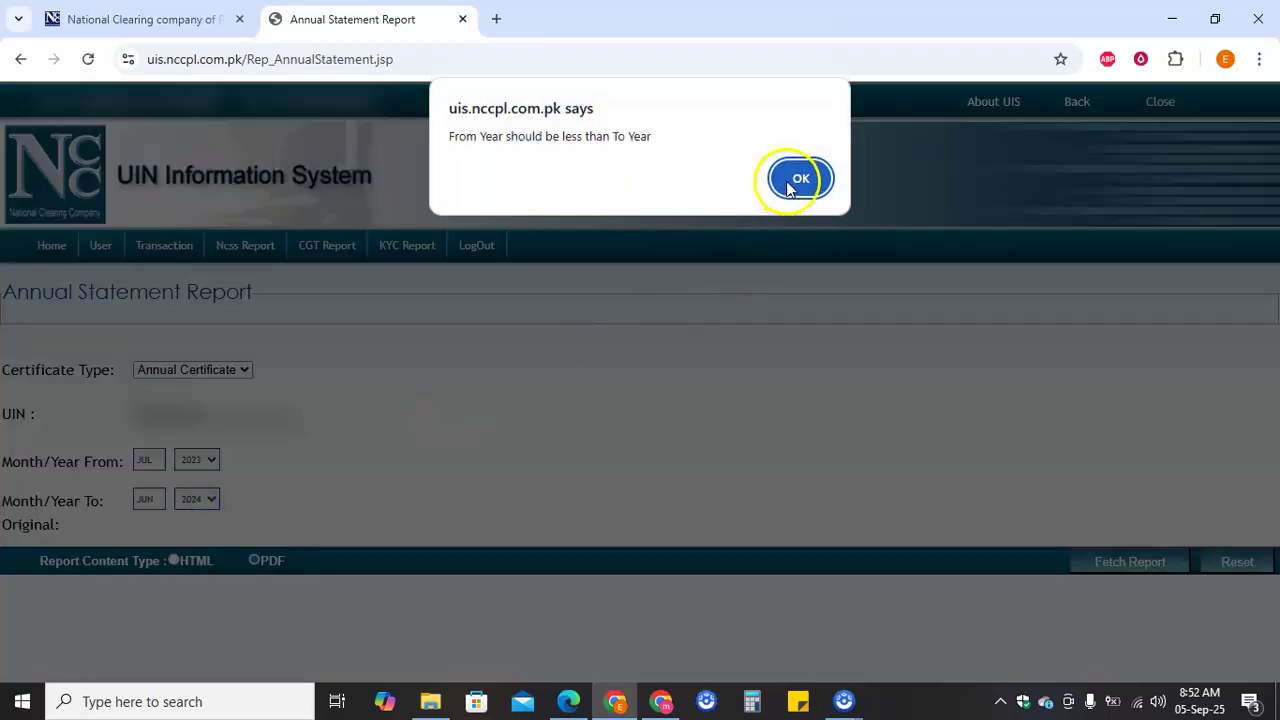
left_click(790, 184)
left_click(211, 500)
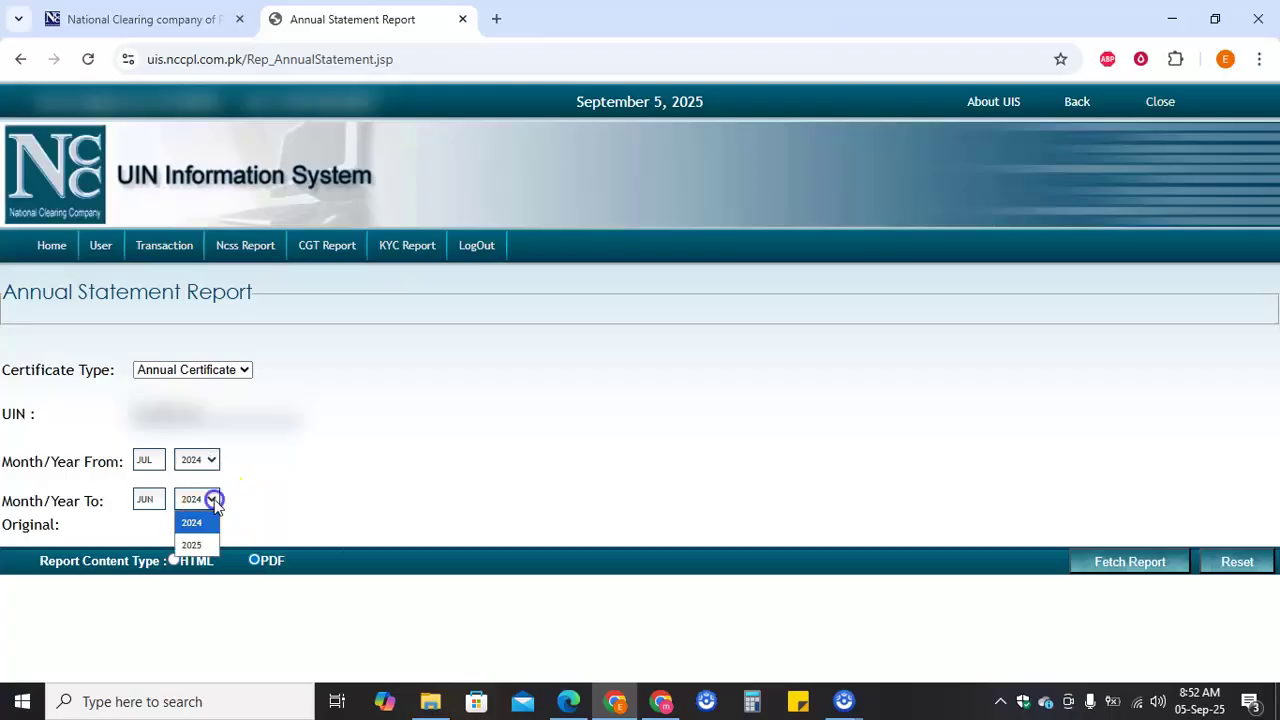
left_click(195, 545)
left_click(211, 460)
left_click(197, 505)
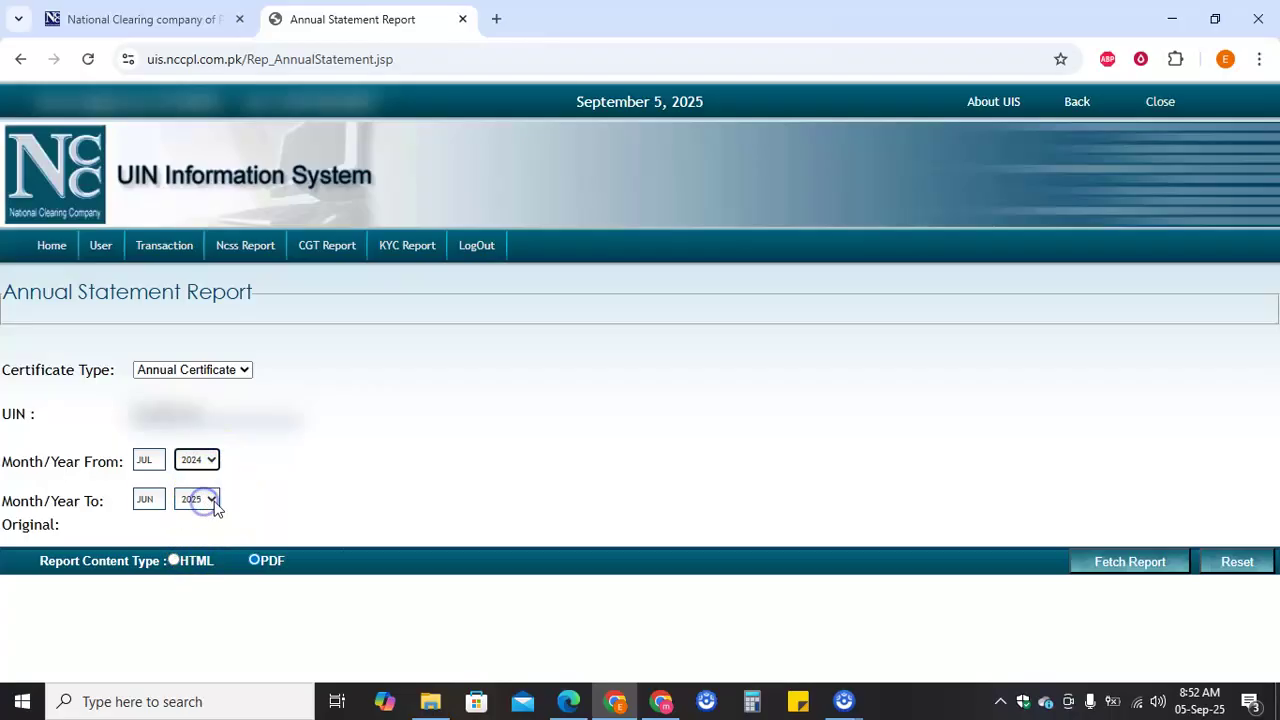
left_click(172, 562)
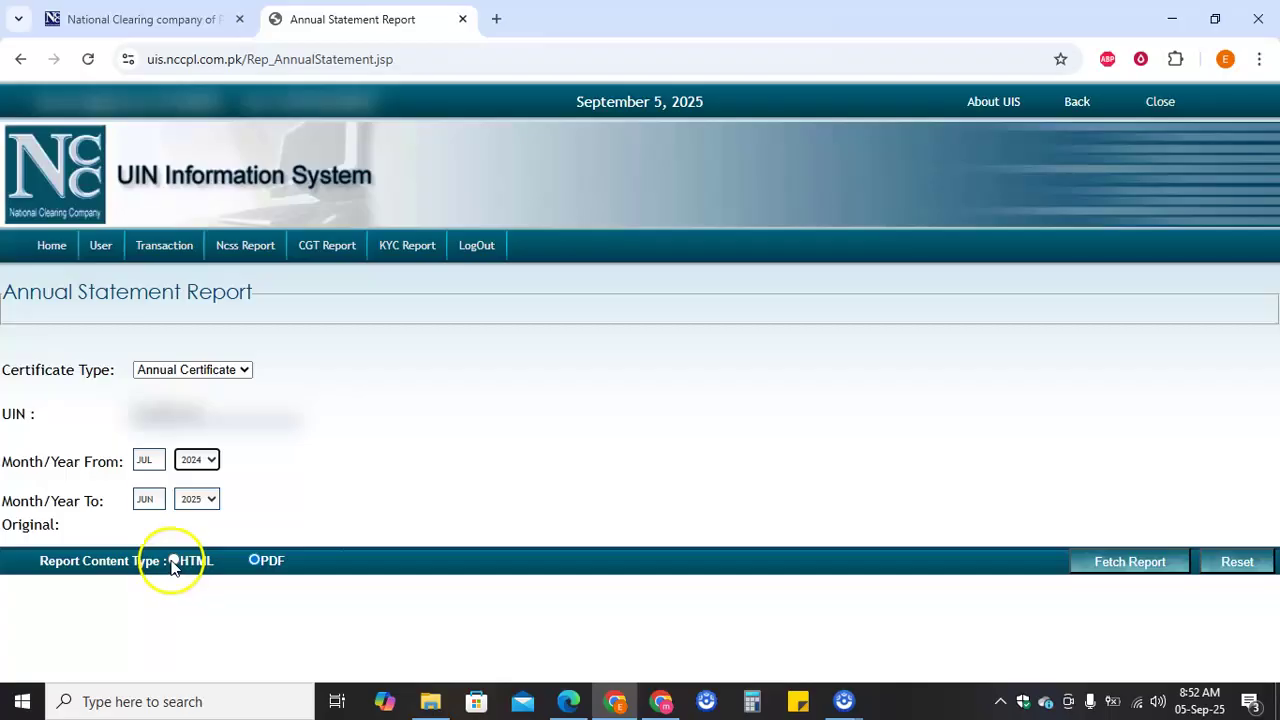
left_click(254, 562)
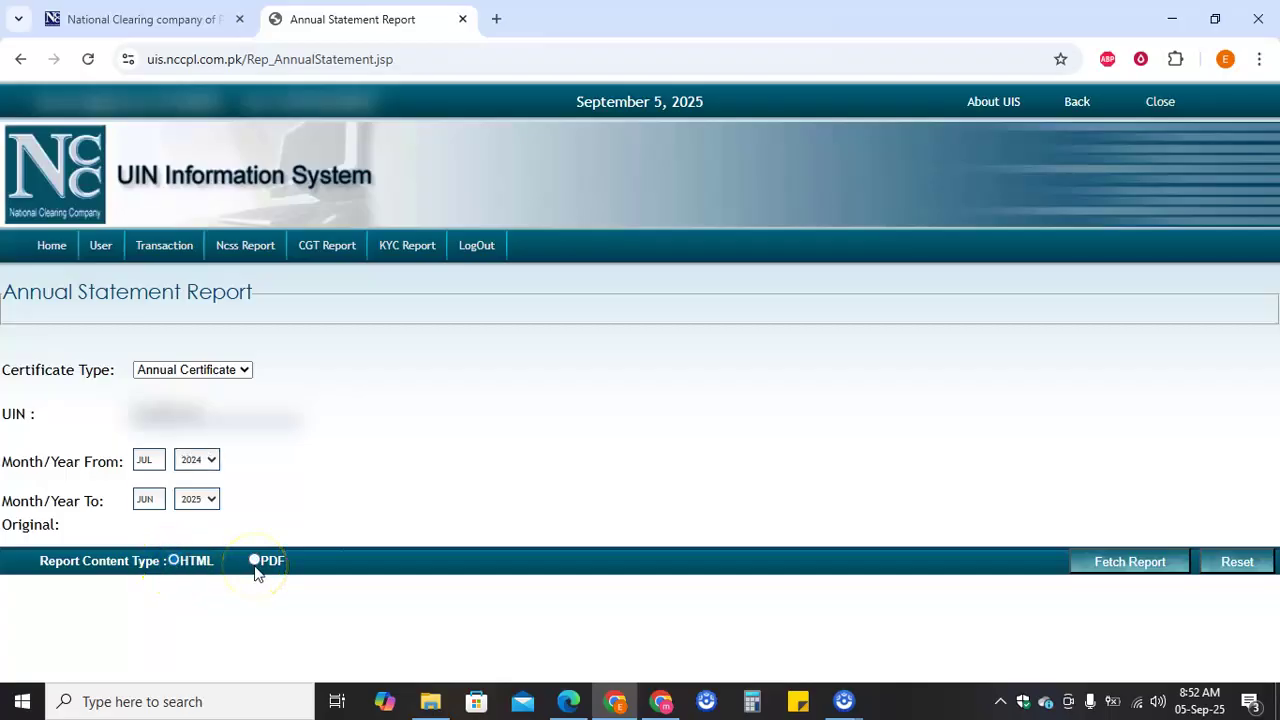
key("Left")
left_click(351, 476)
left_click(460, 427)
left_click(306, 317)
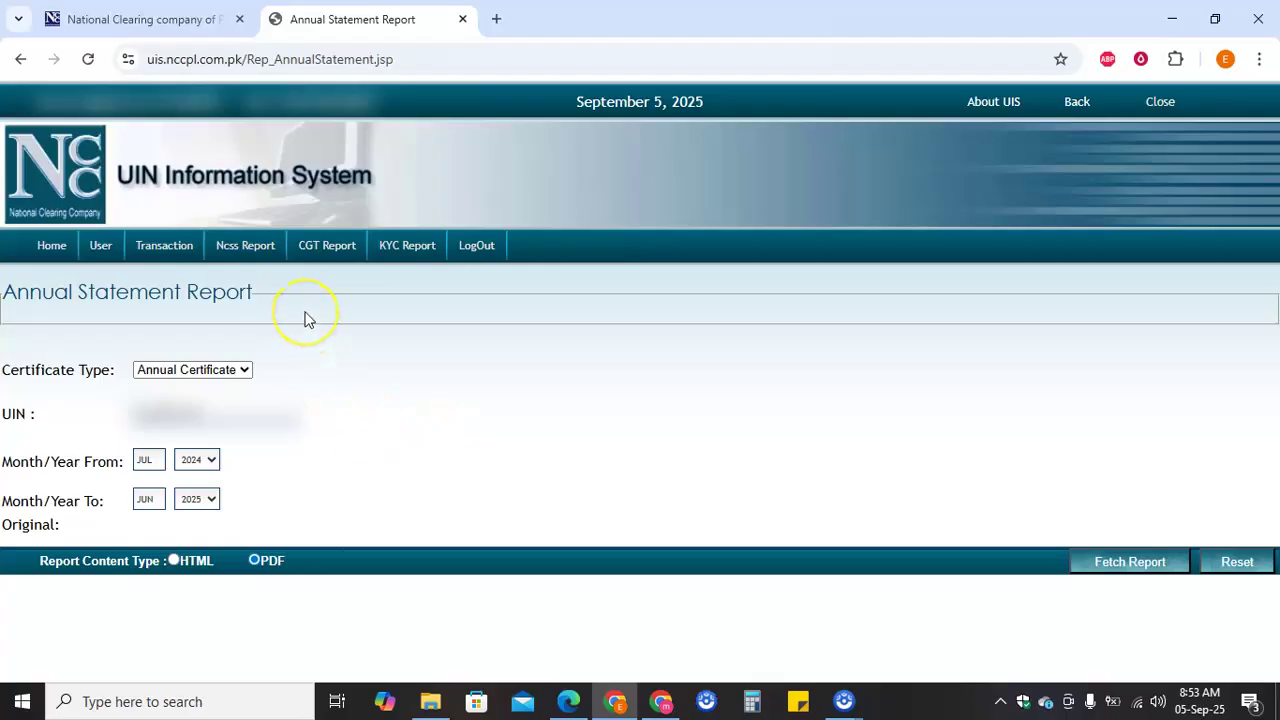
left_click(428, 362)
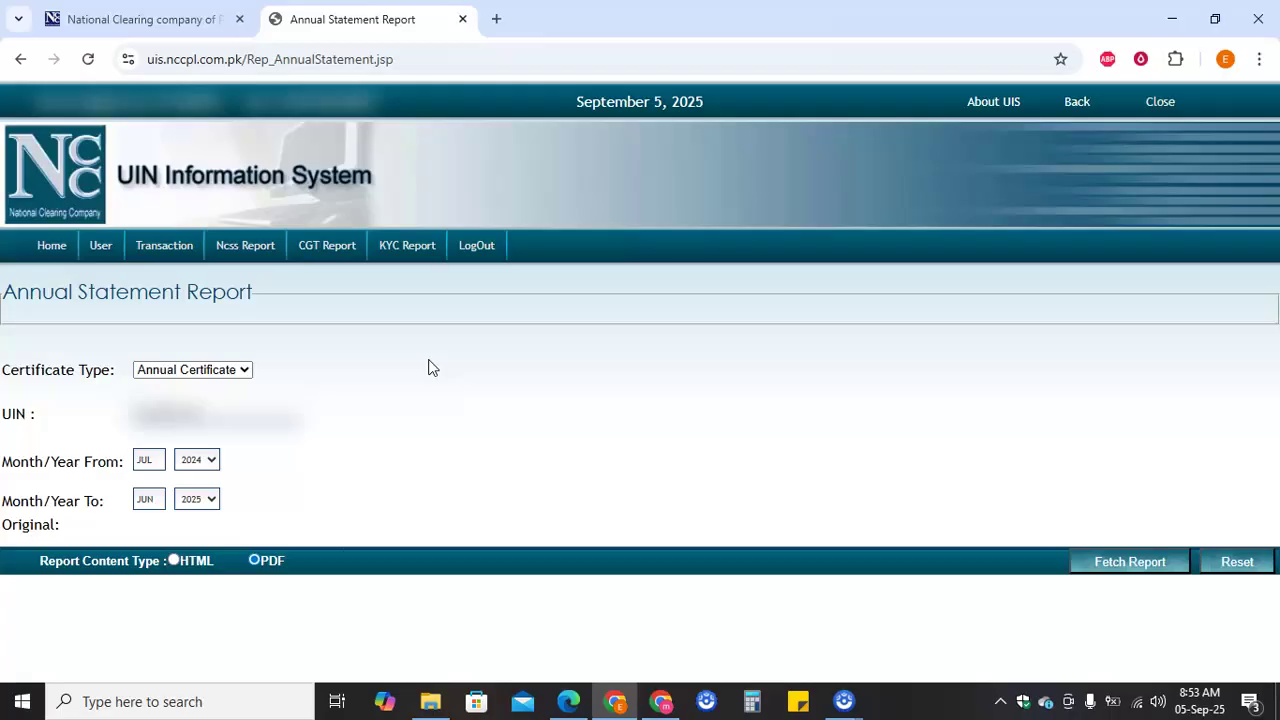
Open the CGT Inventory Detail History Report and set its history date to 30-JUN-2025 and its system to PSX.
left_click(322, 245)
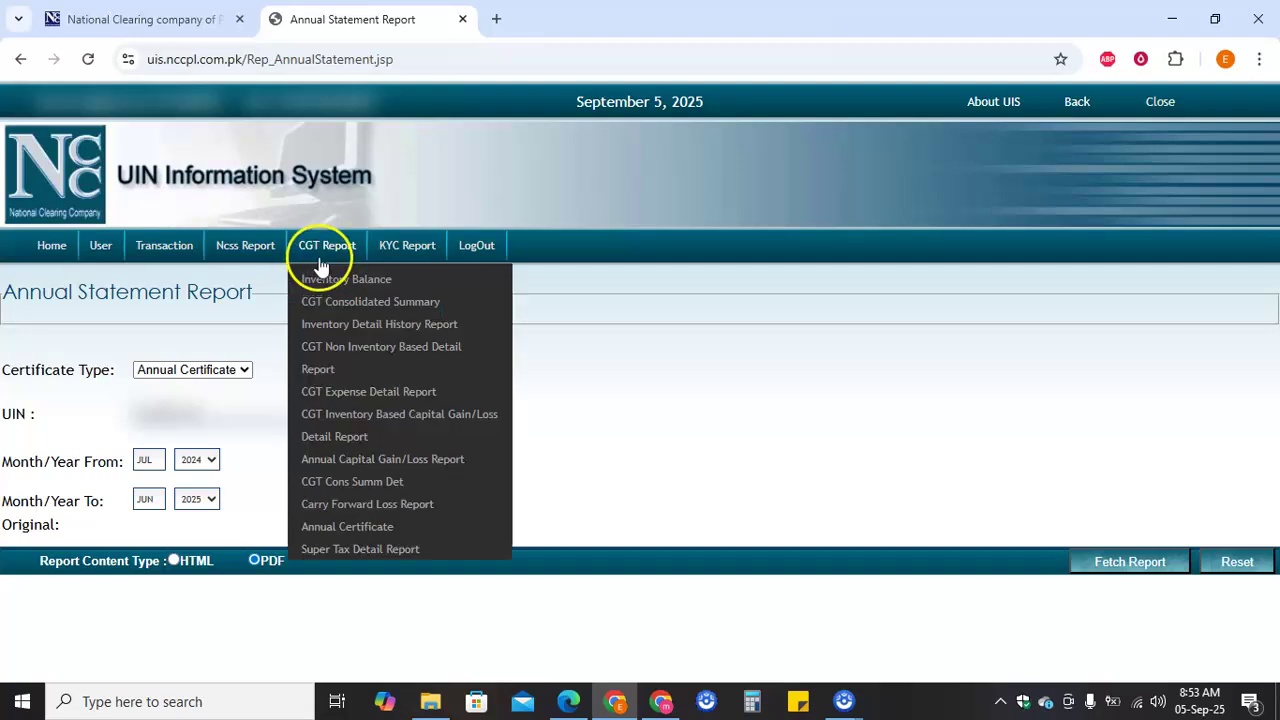
left_click(364, 328)
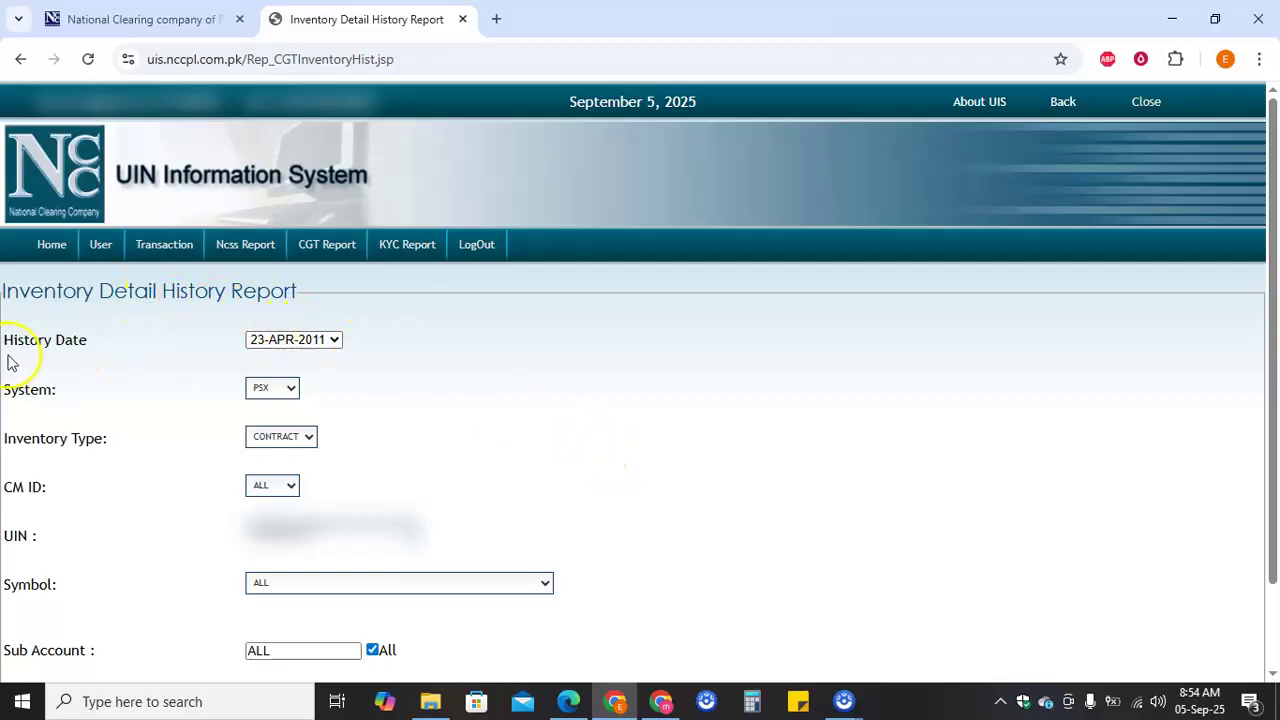
left_click(334, 341)
scroll(312, 570, "down", 3)
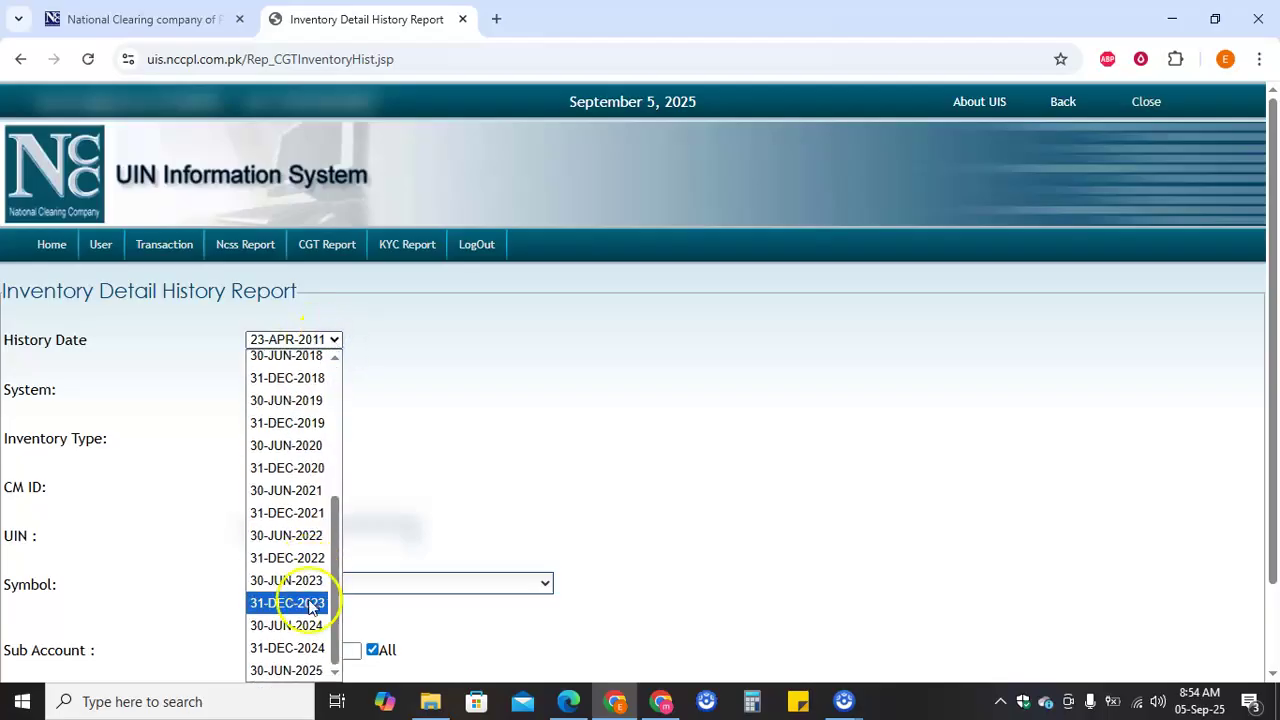
left_click(291, 672)
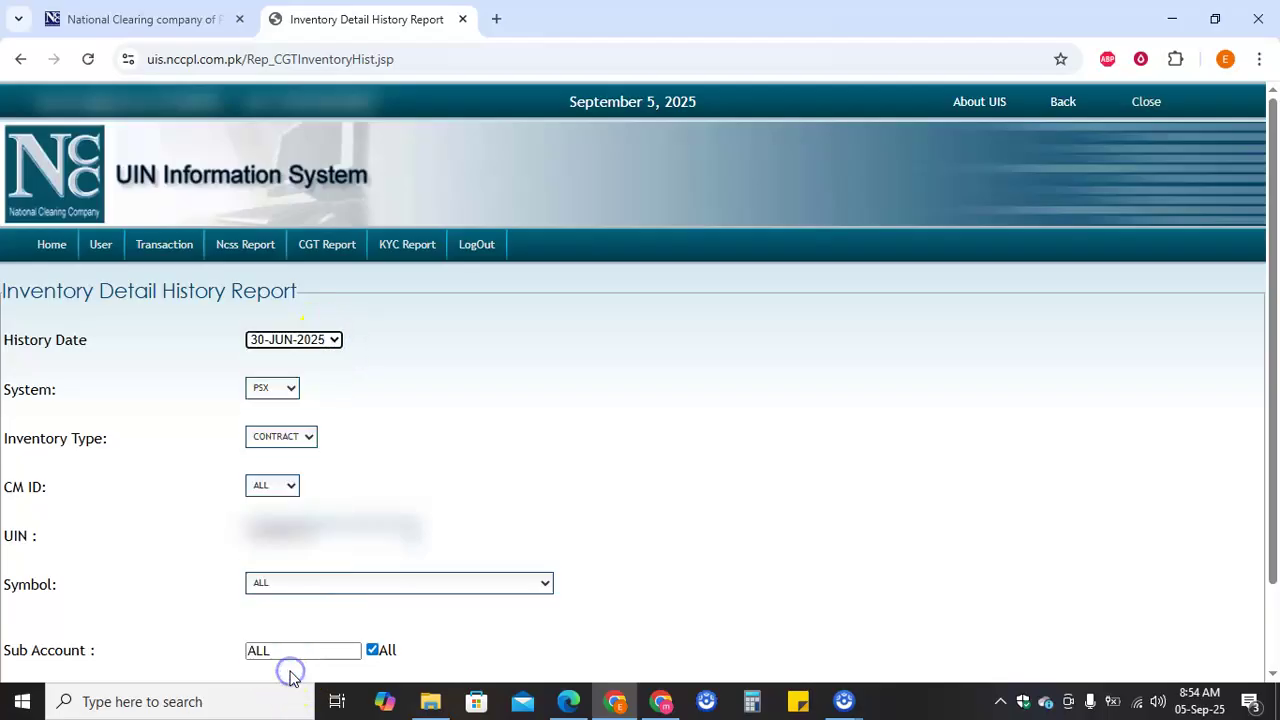
left_click(334, 341)
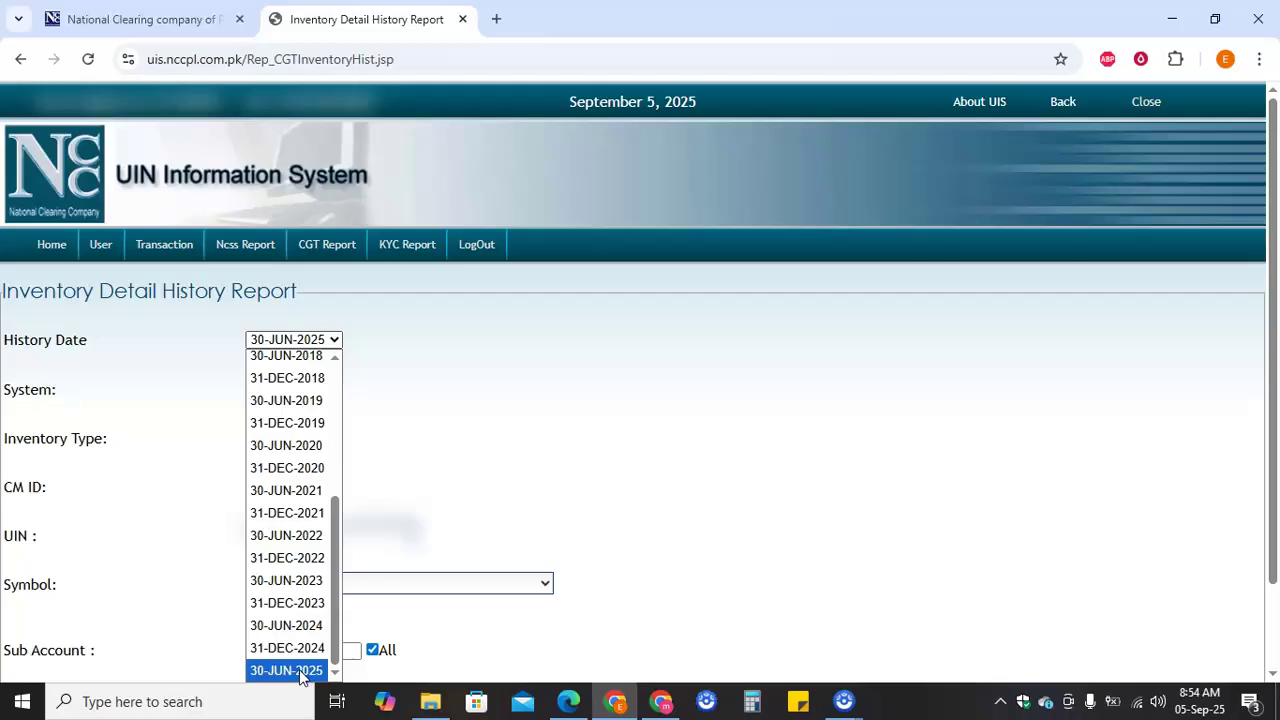
left_click(297, 670)
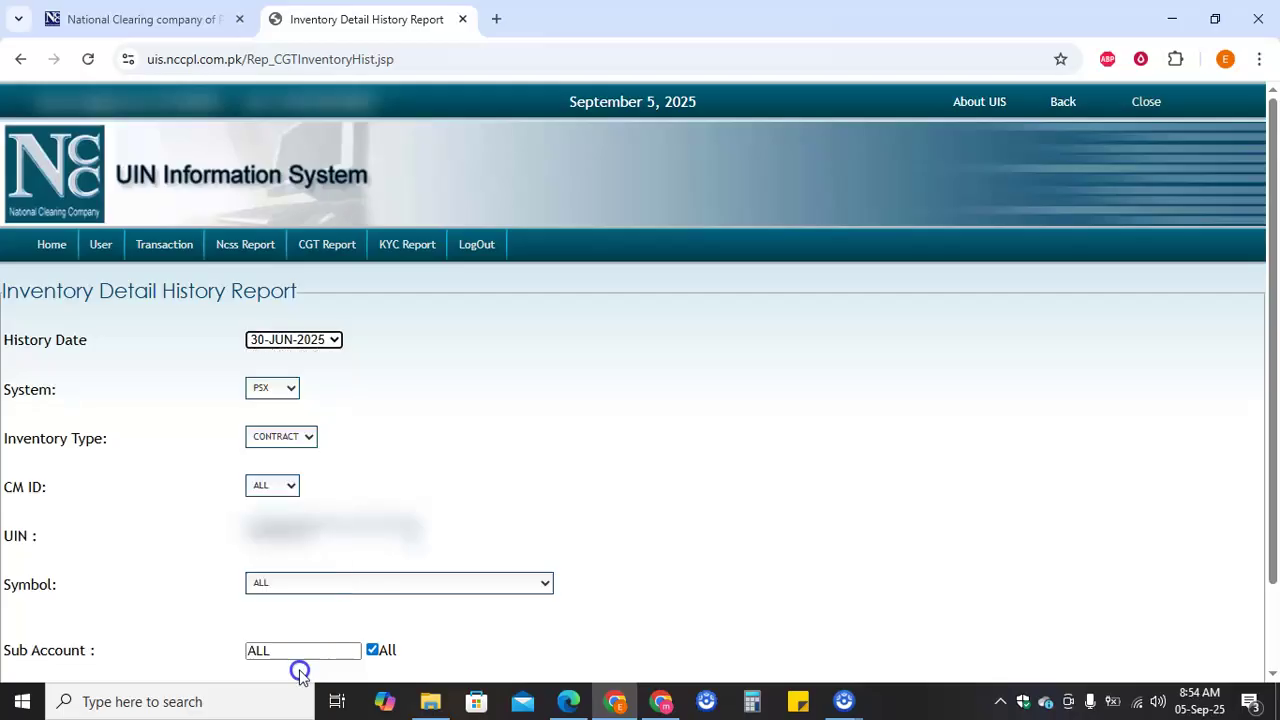
left_click(292, 389)
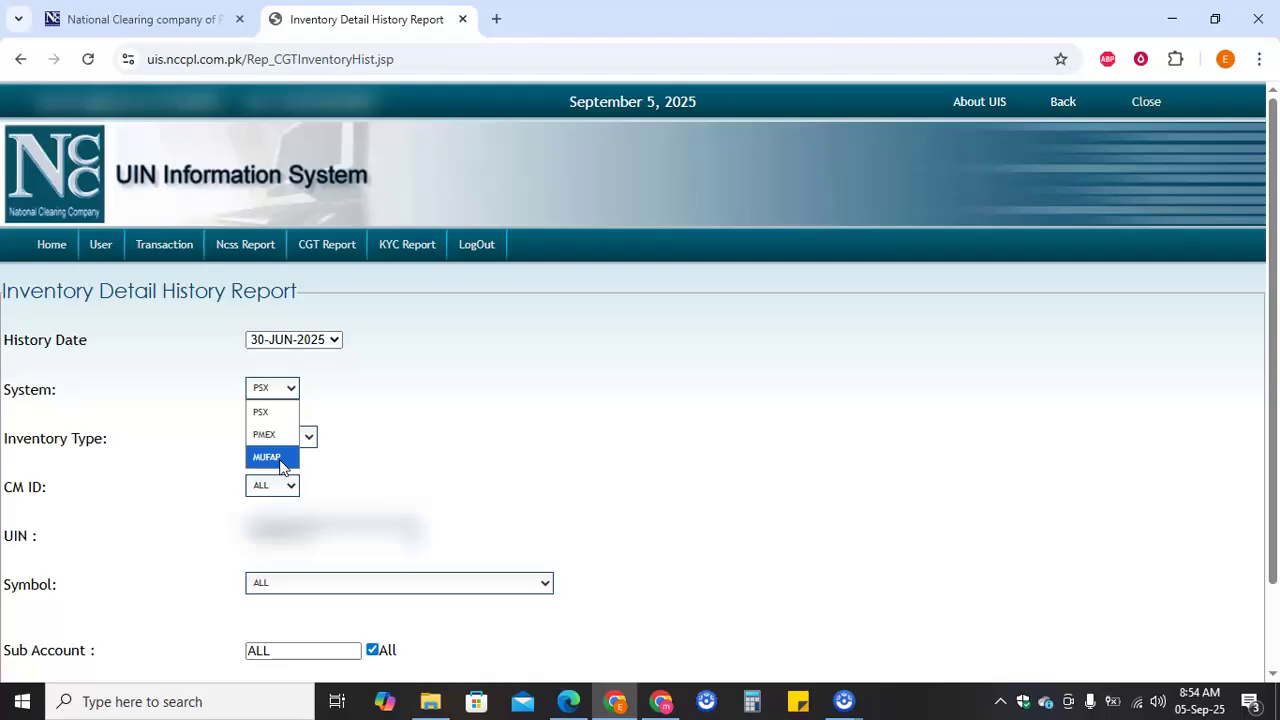
left_click(277, 414)
scroll(392, 423, "down", 2)
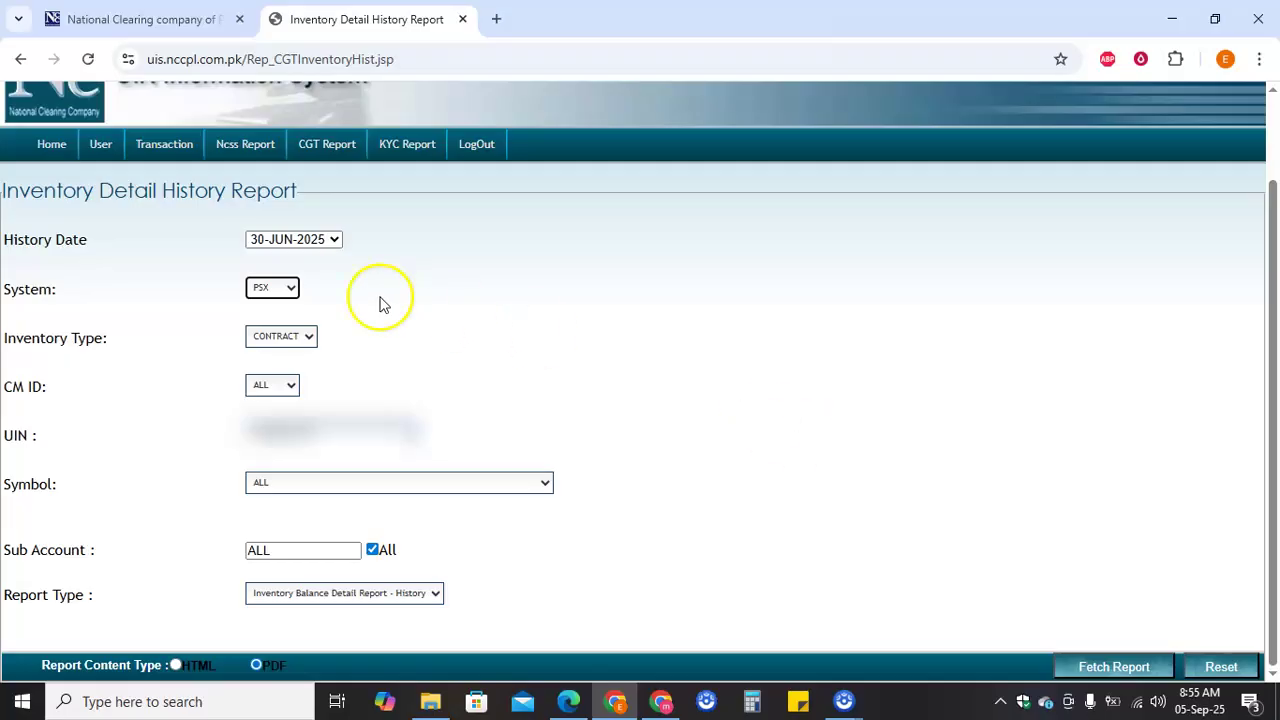
Try MUFAP and PMEX as the inventory report's system and return it to PSX.
left_click(285, 298)
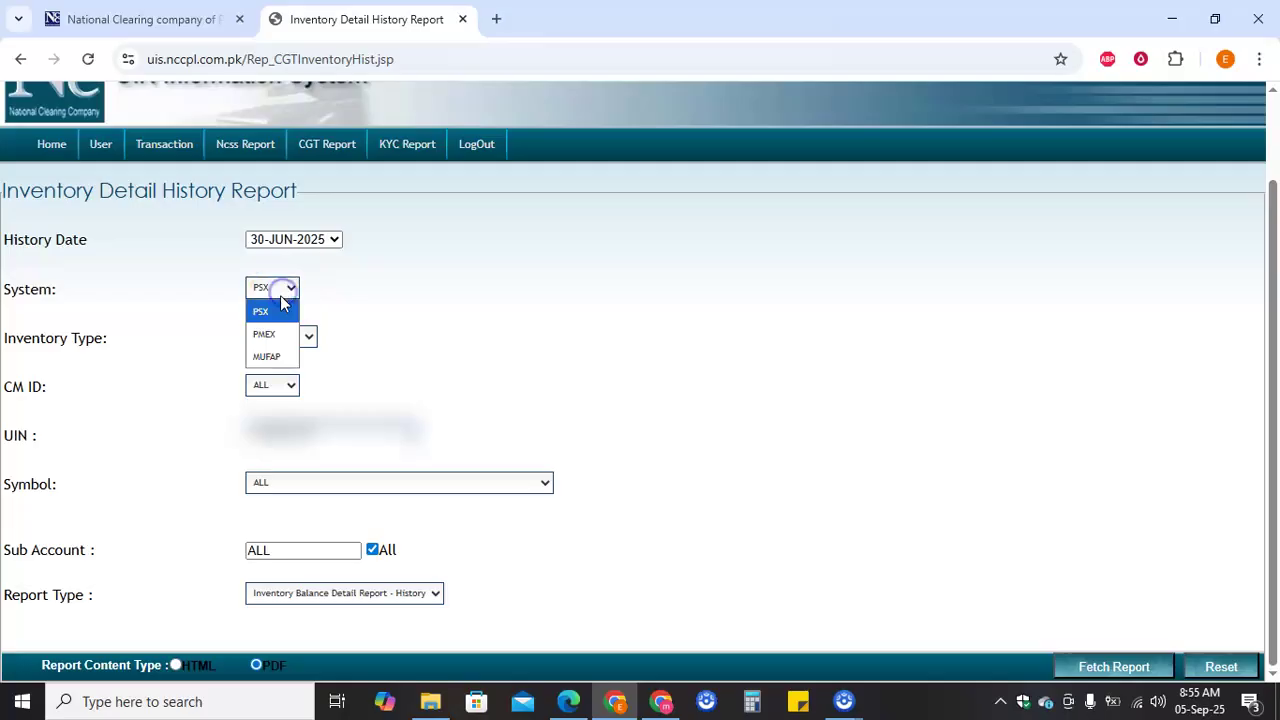
left_click(267, 357)
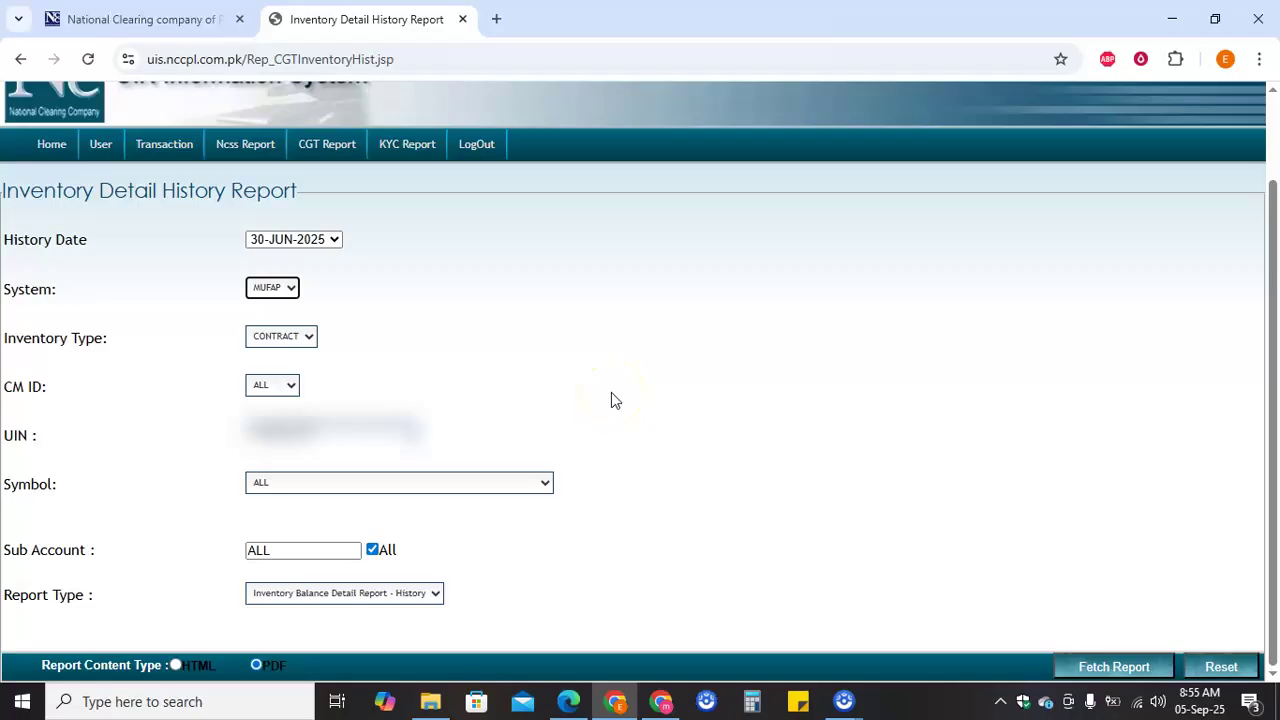
left_click(283, 289)
left_click(266, 333)
scroll(716, 452, "up", 1)
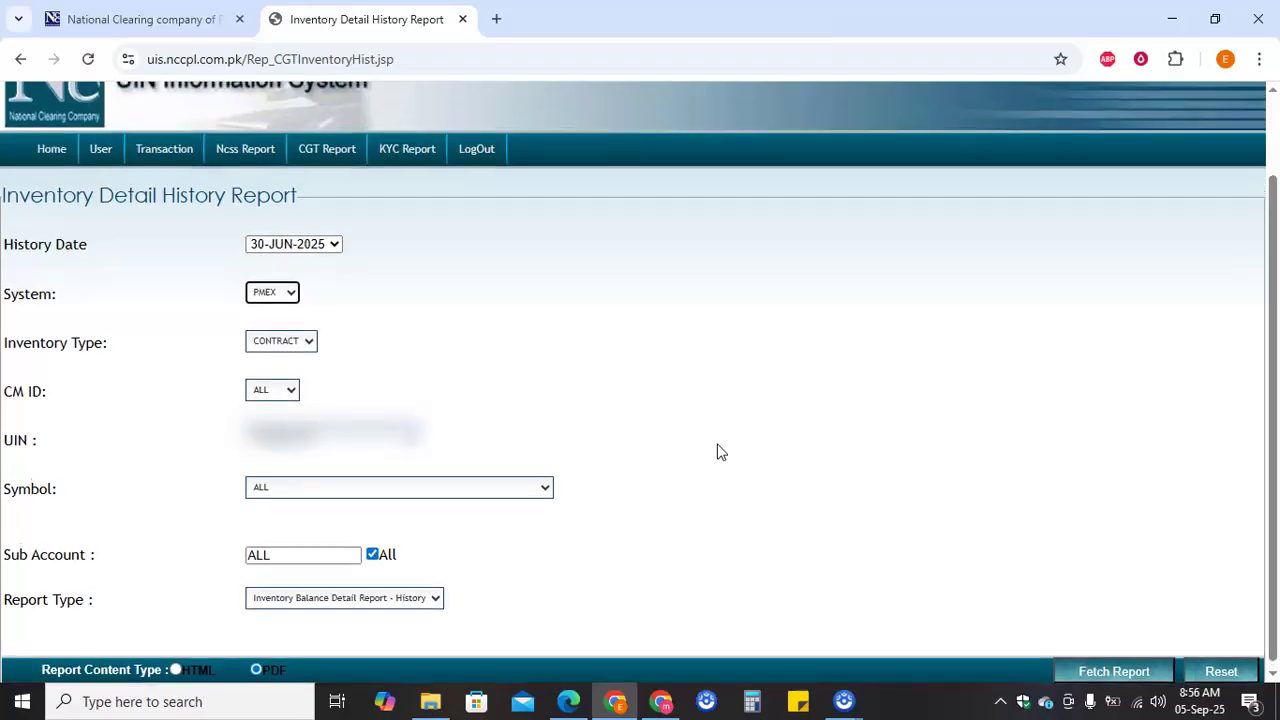
left_click(290, 295)
left_click(276, 320)
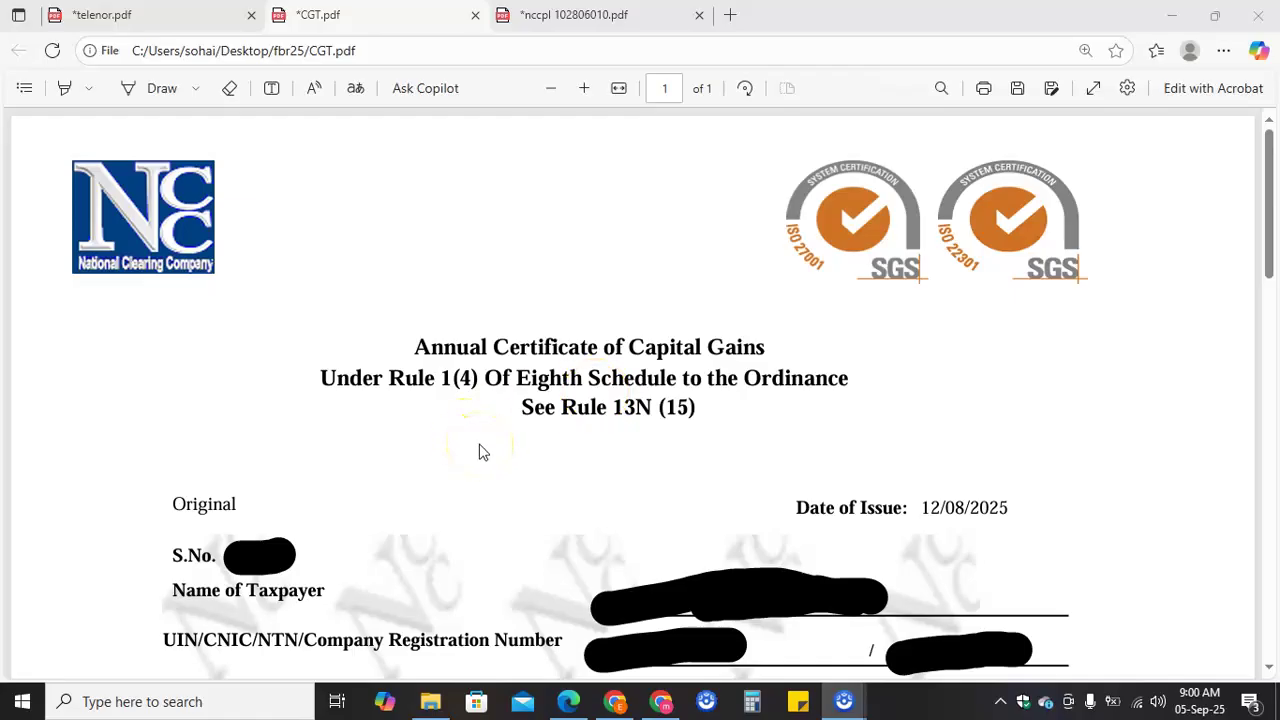
Examine the capital gains certificate's issue date, period and taxable net capital gain on securities for the current tax year.
scroll(479, 448, "down", 3)
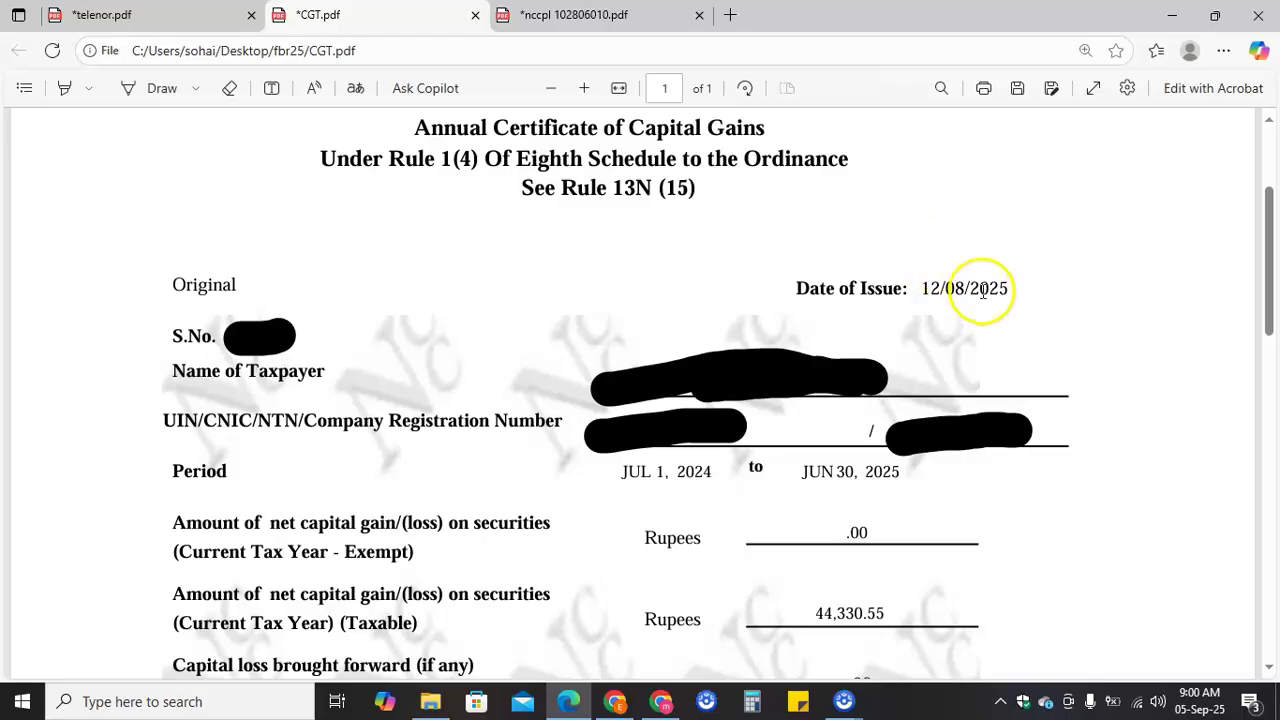
scroll(331, 449, "down", 1)
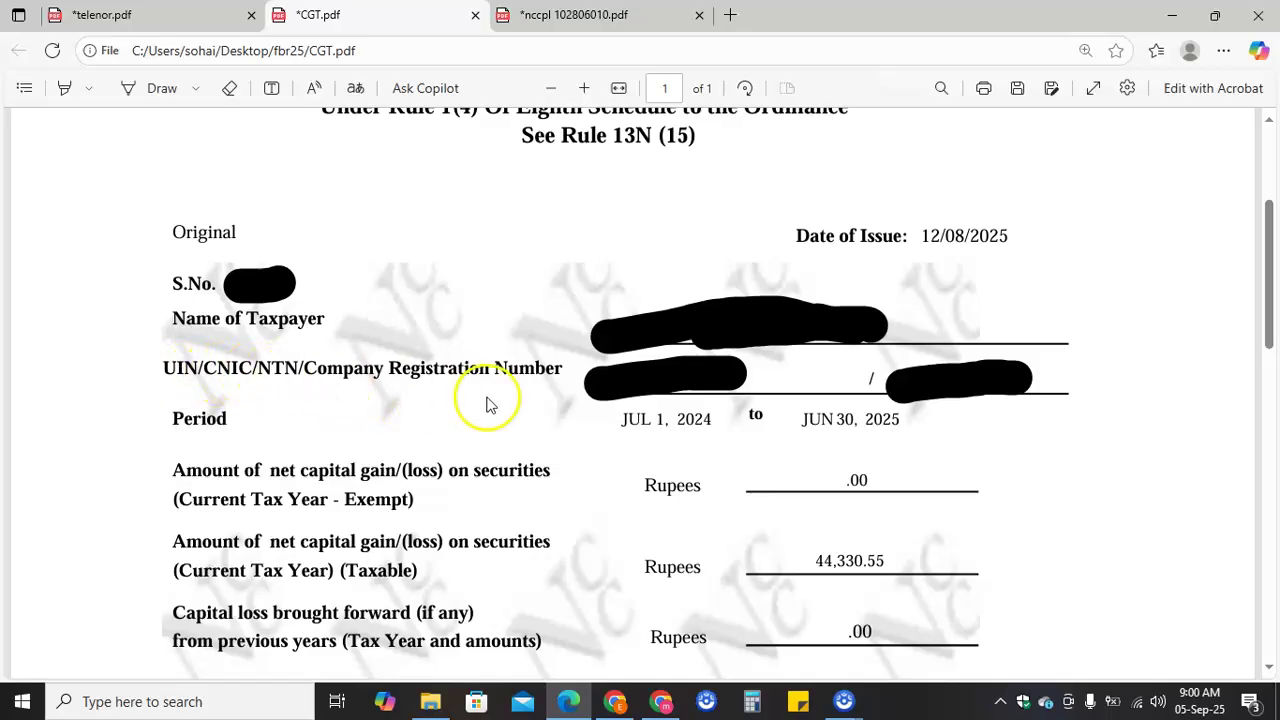
scroll(630, 375, "down", 3)
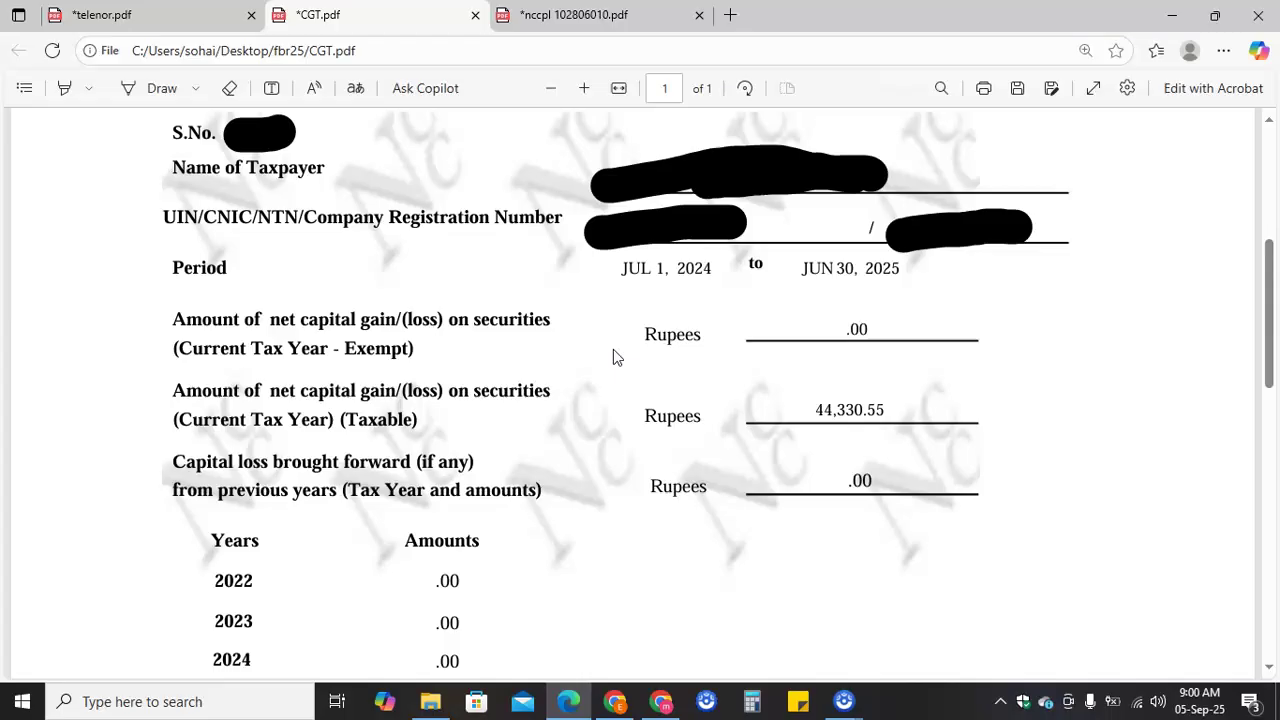
scroll(613, 356, "down", 1)
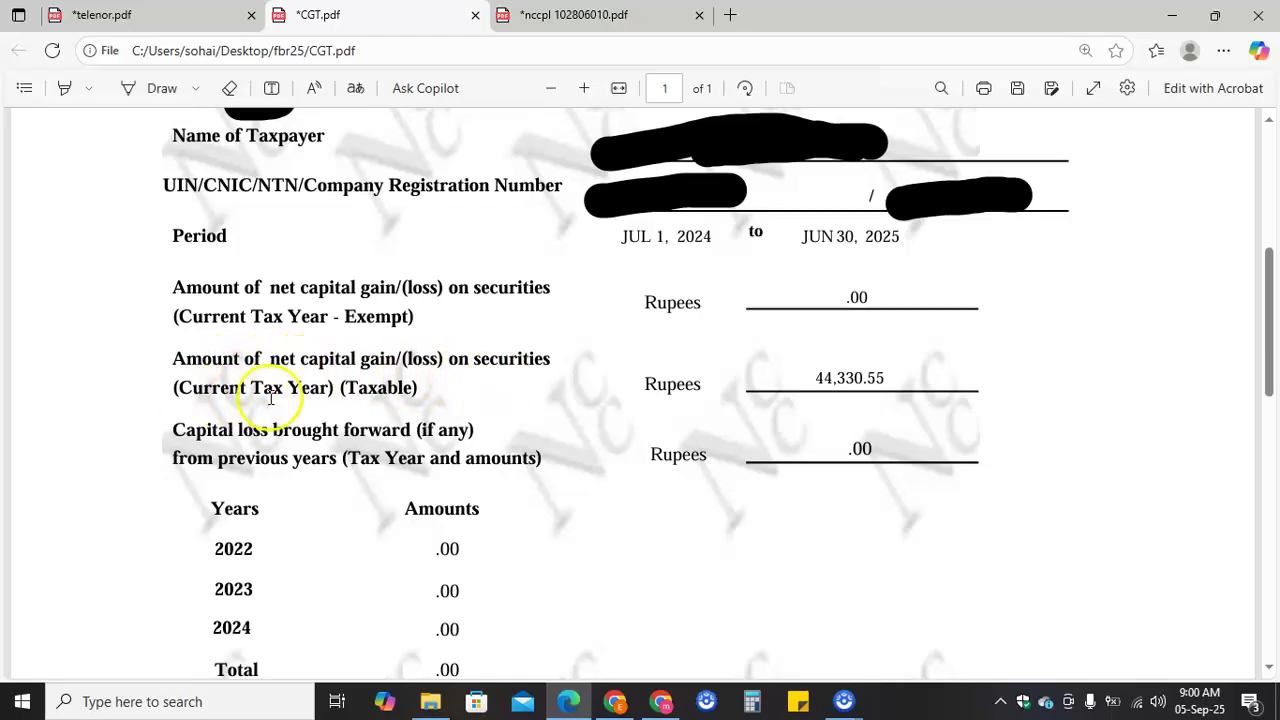
double_click(400, 390)
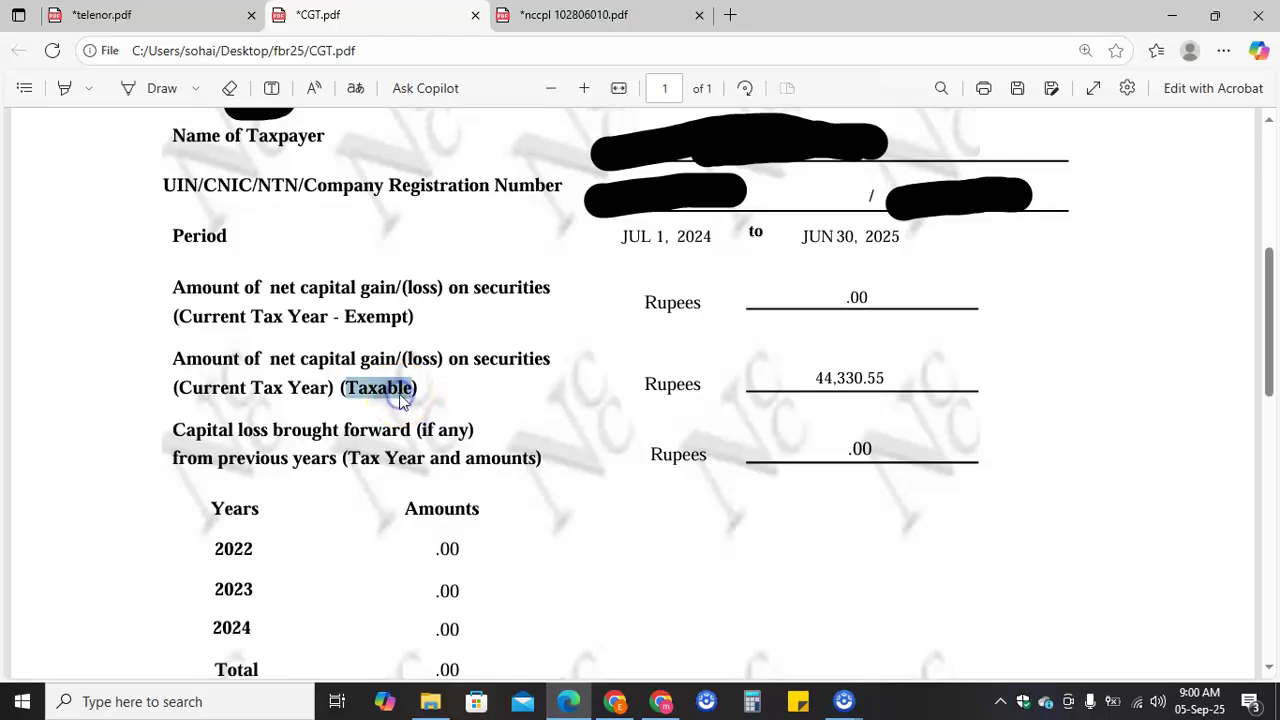
right_click(525, 399)
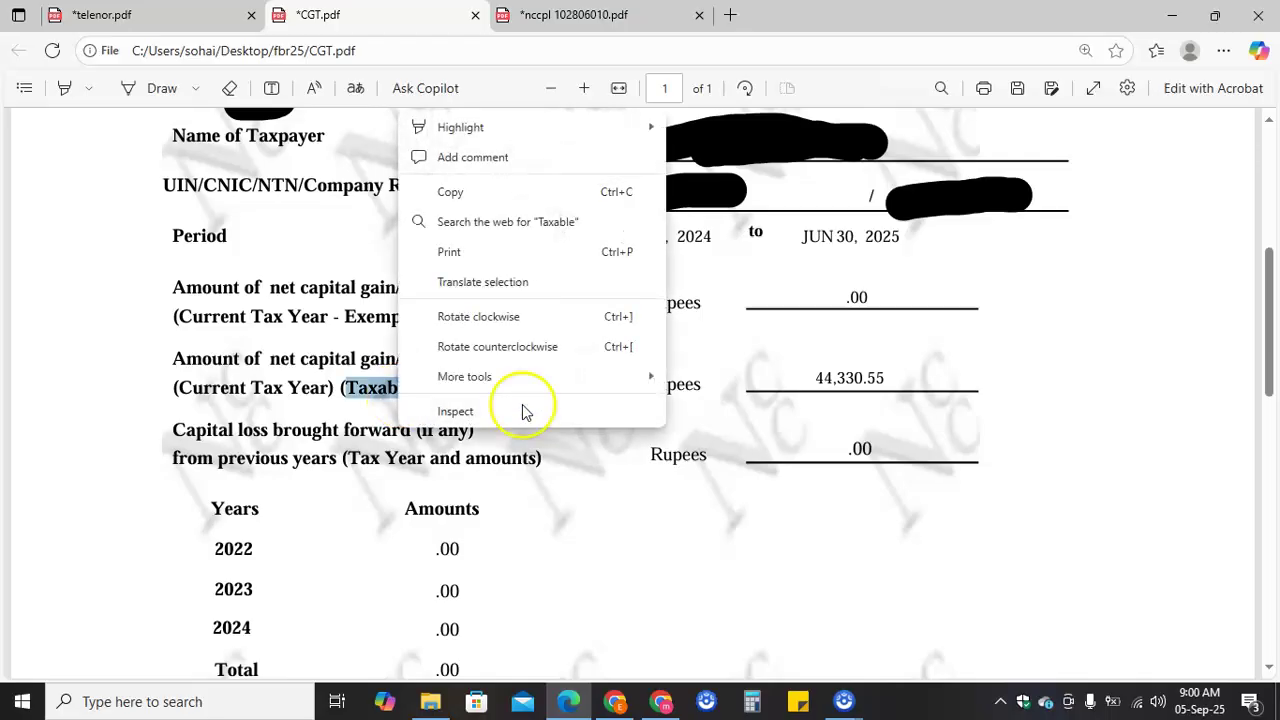
left_click(526, 456)
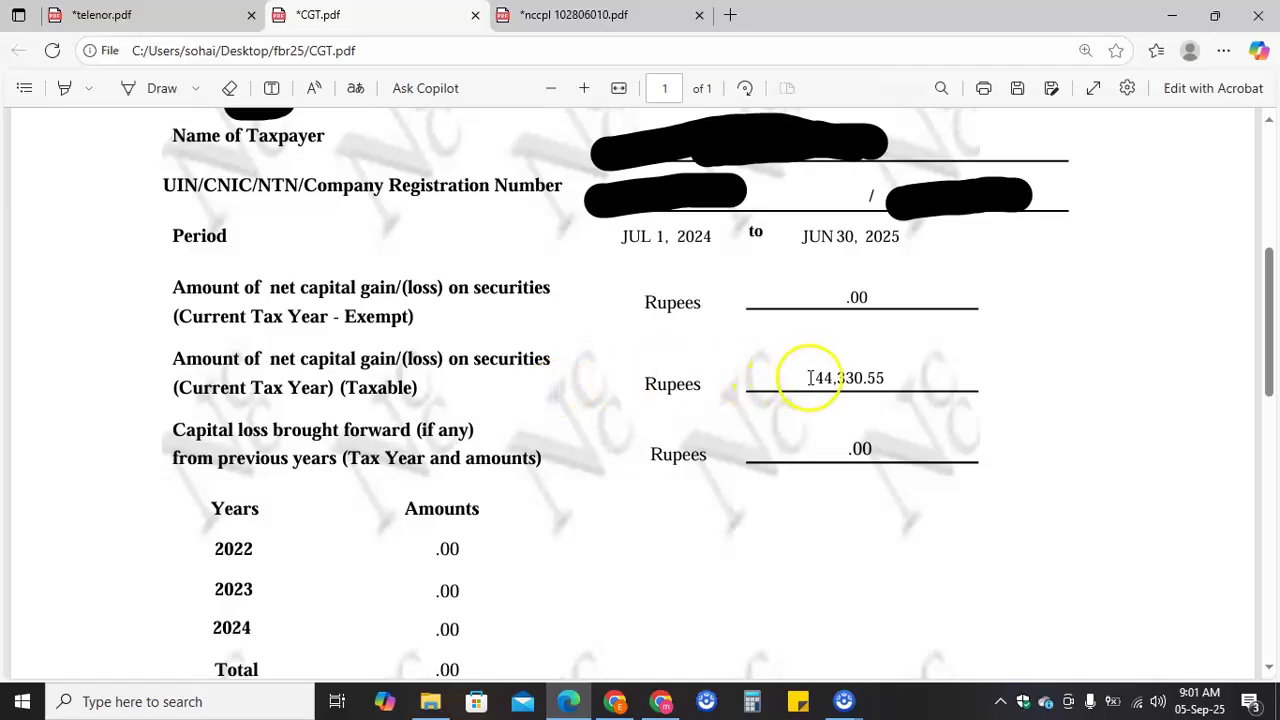
left_click_drag(810, 378, 835, 378)
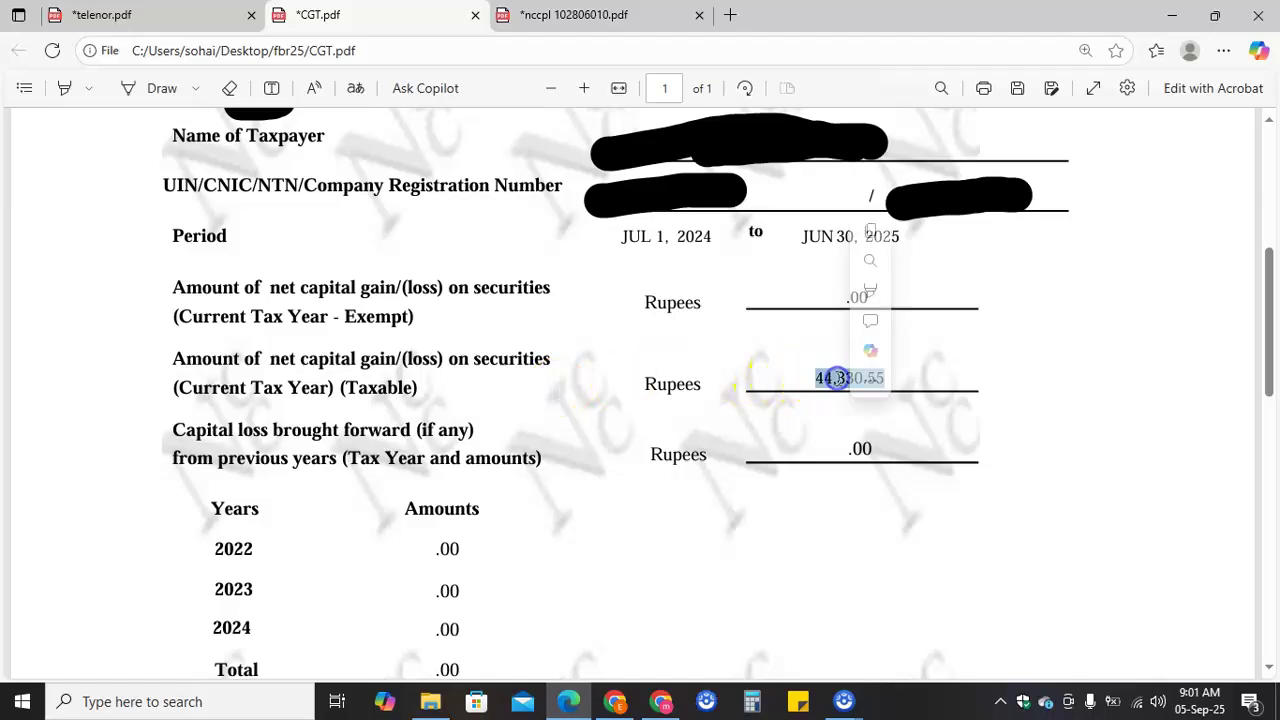
left_click(835, 378)
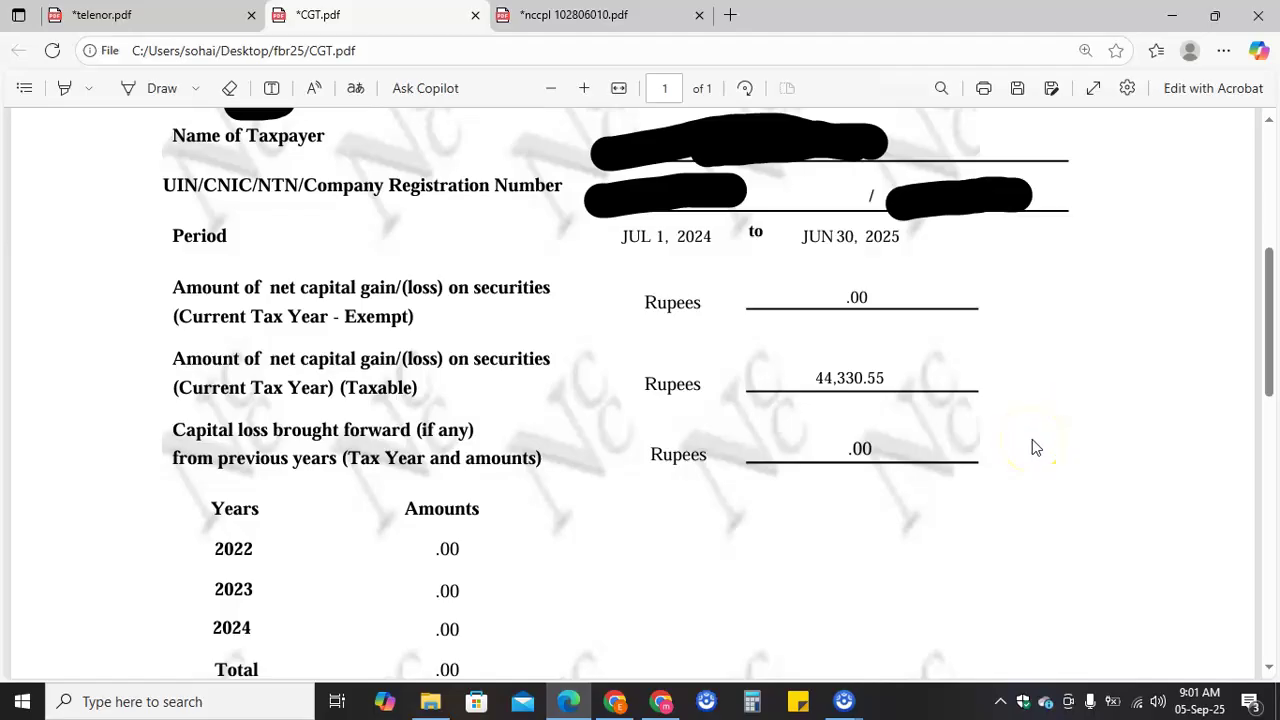
Examine the certificate's brought-forward capital losses and the tax liability on capital gains, including the amount collected and deposited by NCCPL.
scroll(600, 497, "down", 4)
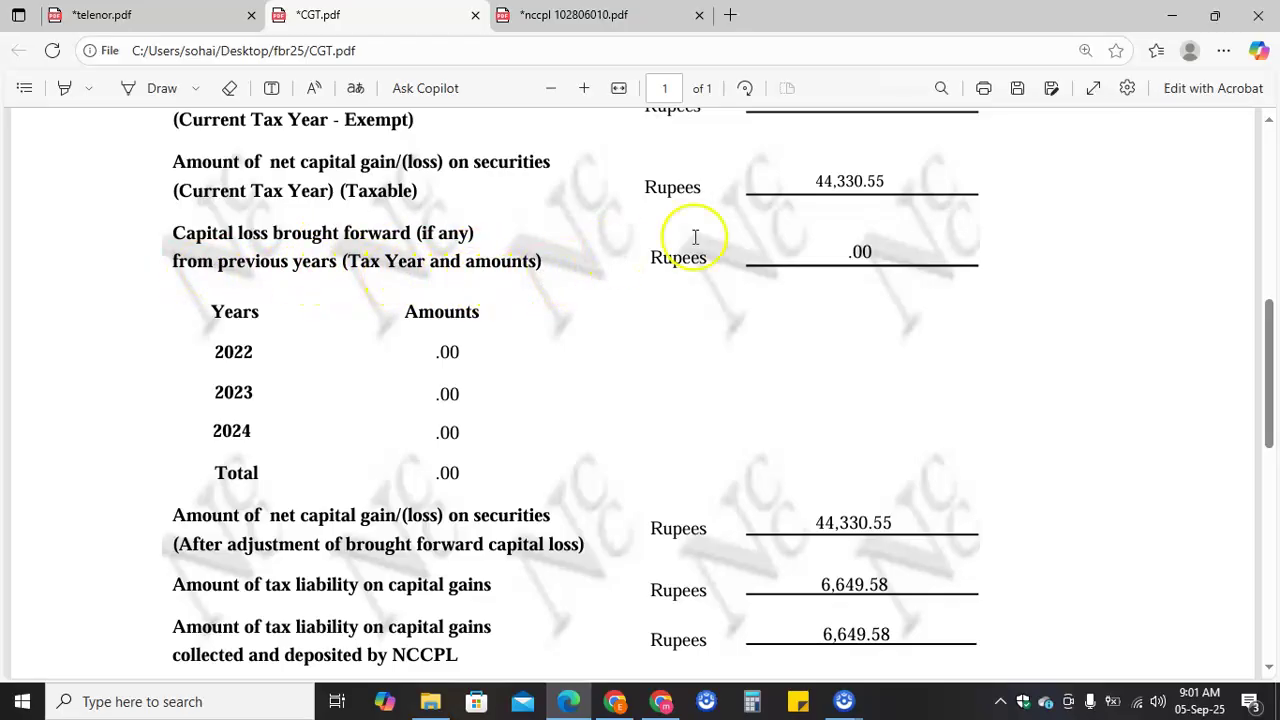
scroll(650, 406, "down", 3)
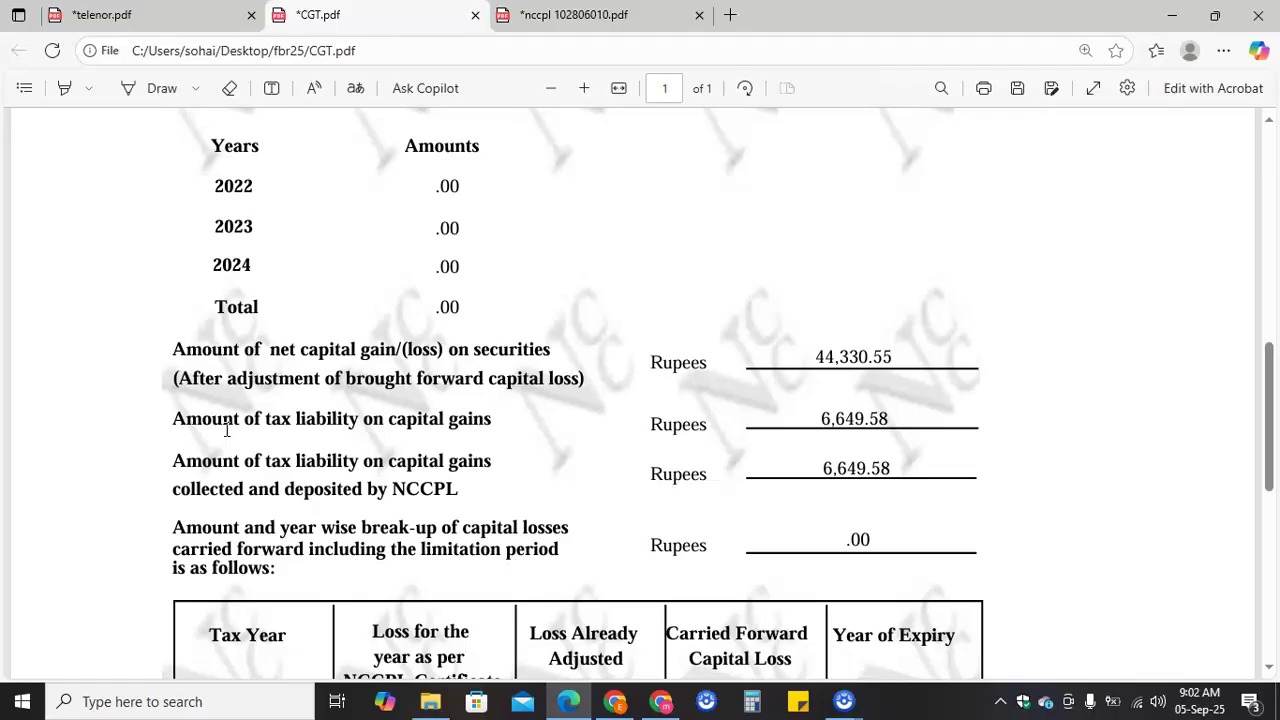
left_click(890, 421)
double_click(890, 421)
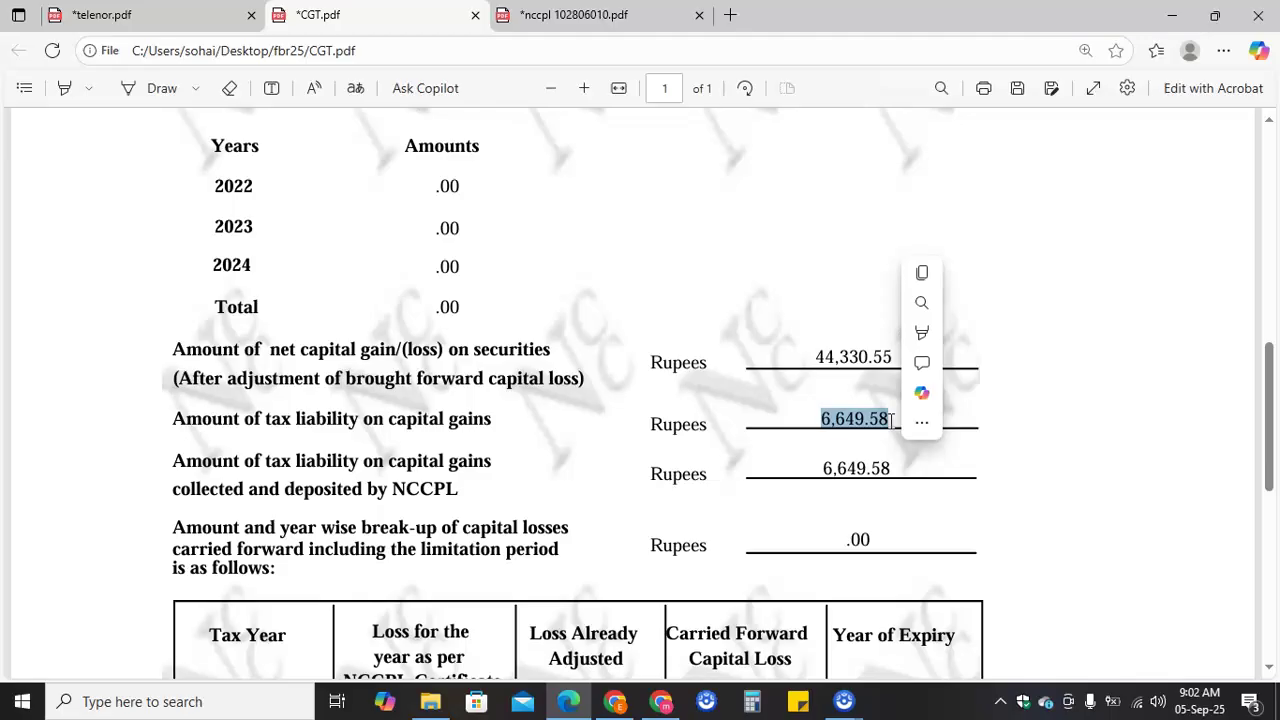
left_click(893, 421)
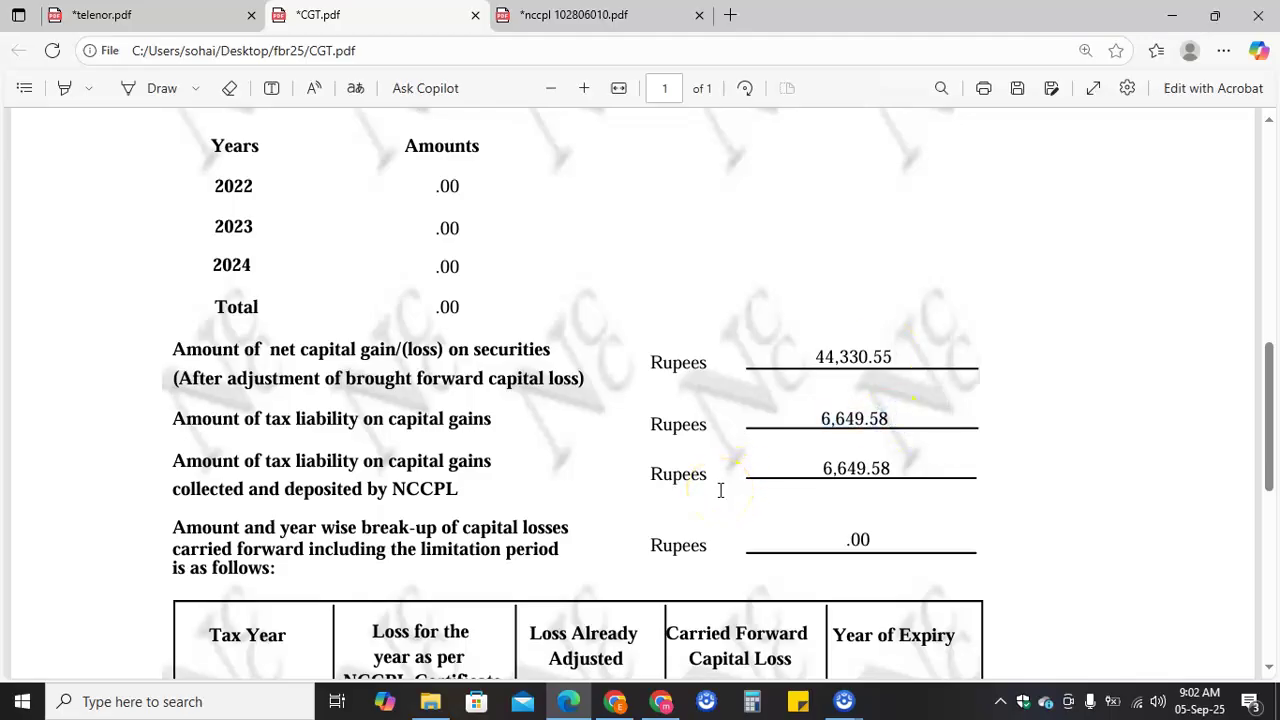
left_click_drag(714, 488, 729, 429)
left_click(729, 440)
scroll(729, 474, "down", 1)
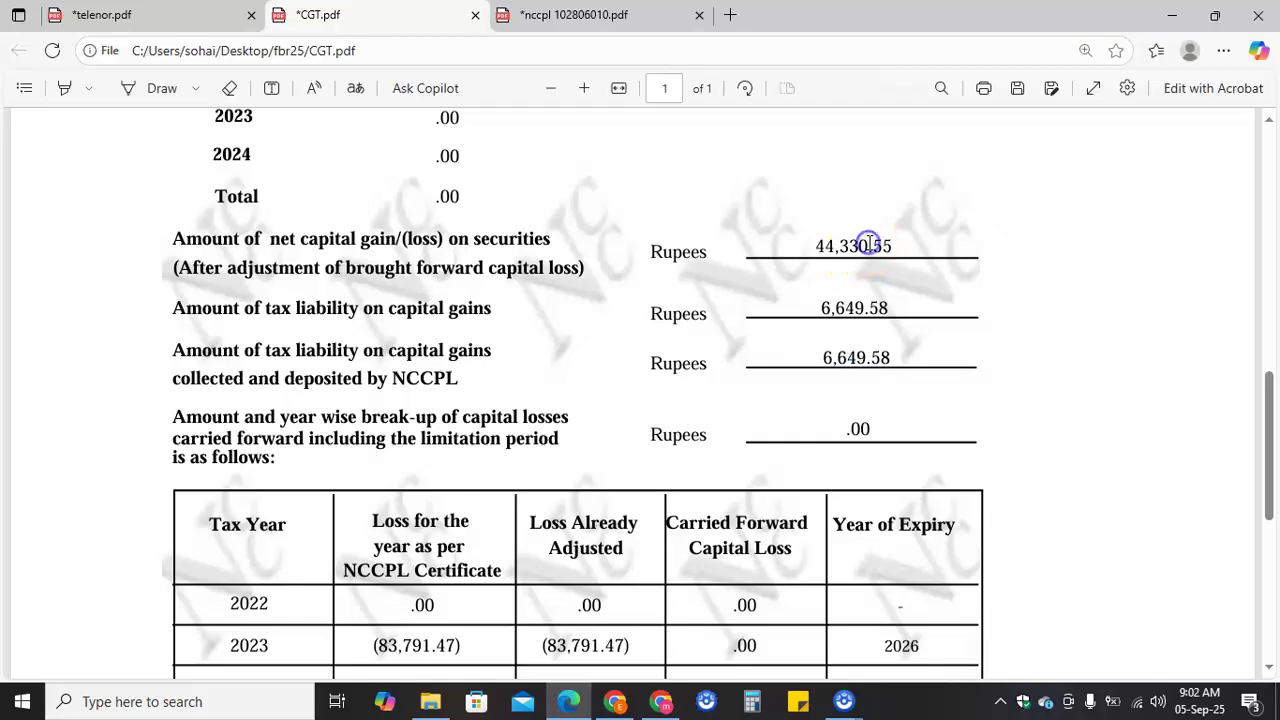
Compare the certificate's taxable net capital gain with its amount of tax liability on capital gains.
scroll(856, 314, "up", 1)
scroll(856, 314, "up", 5)
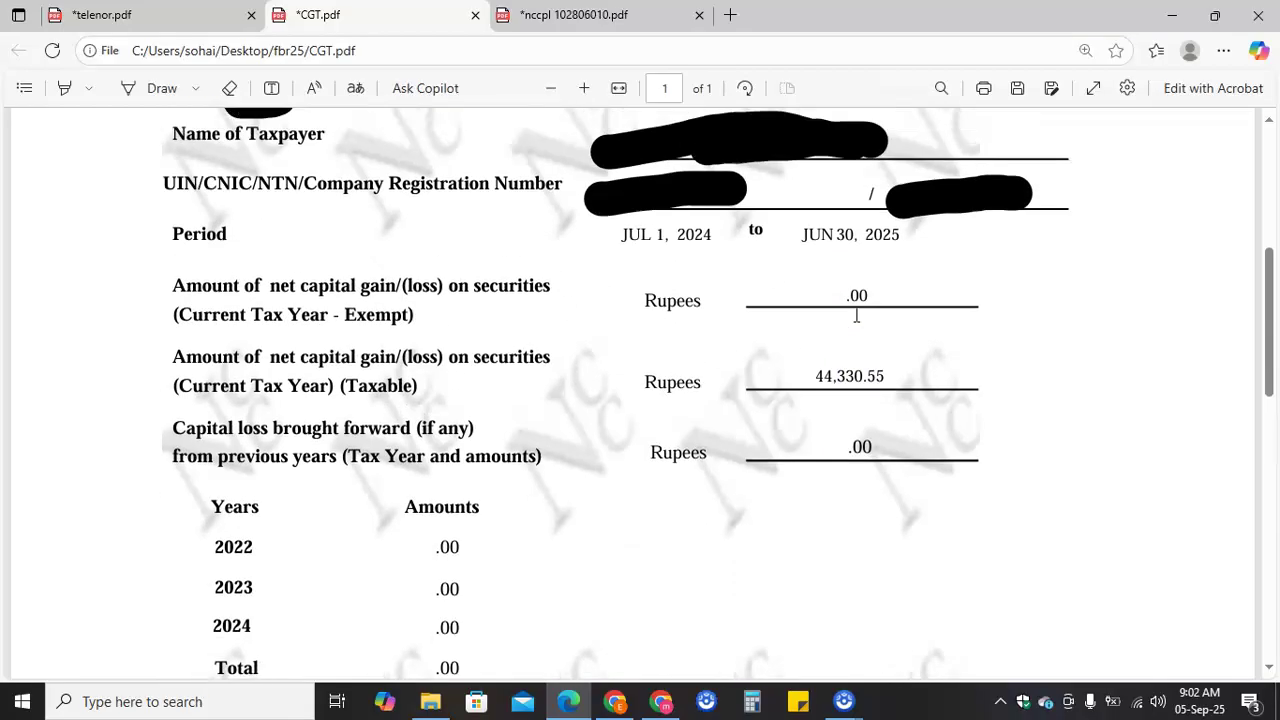
double_click(853, 385)
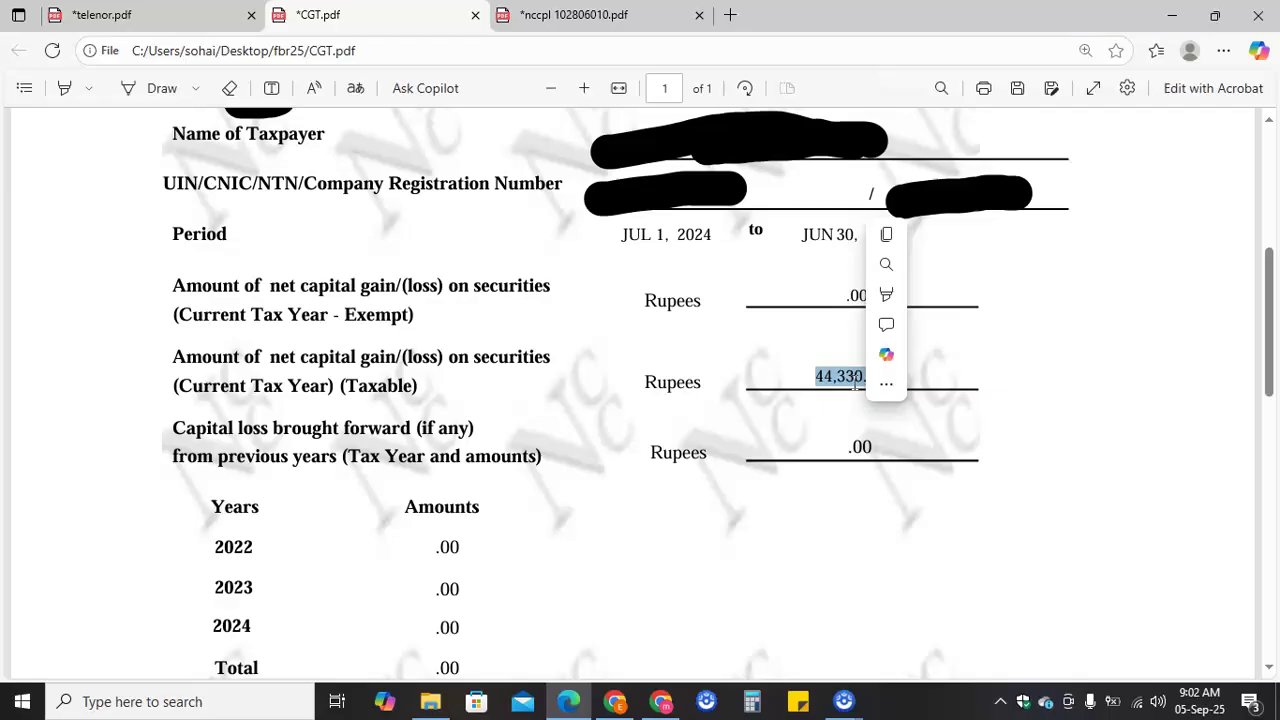
left_click(834, 378)
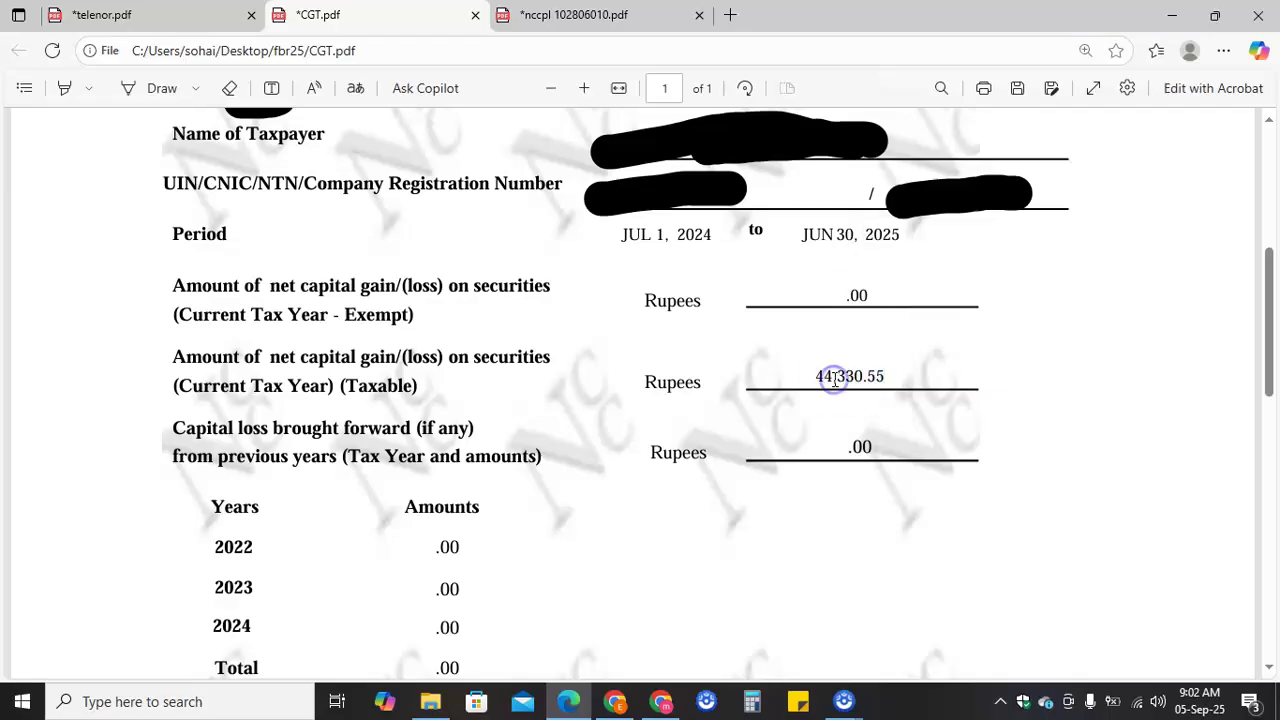
scroll(835, 380, "down", 4)
scroll(835, 380, "down", 1)
left_click(852, 362)
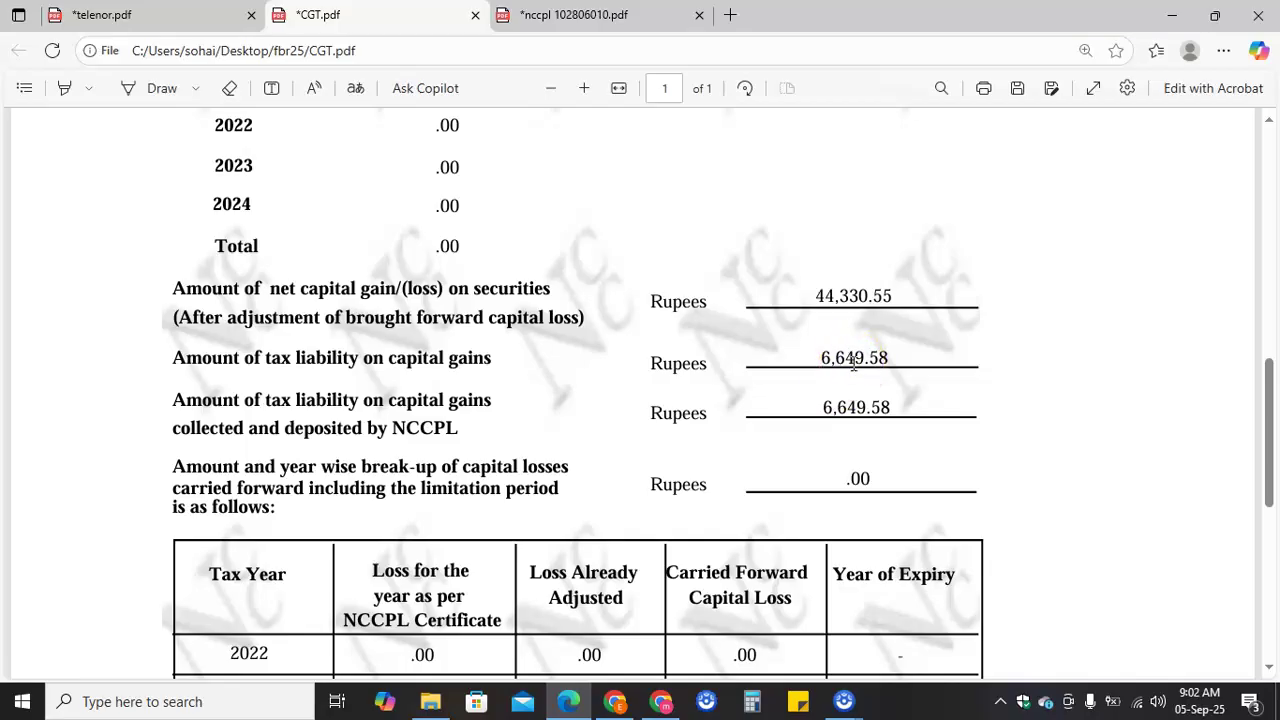
Examine the year-wise table of carried-forward capital losses and return to the start of the certificate.
scroll(853, 363, "down", 3)
left_click(330, 410)
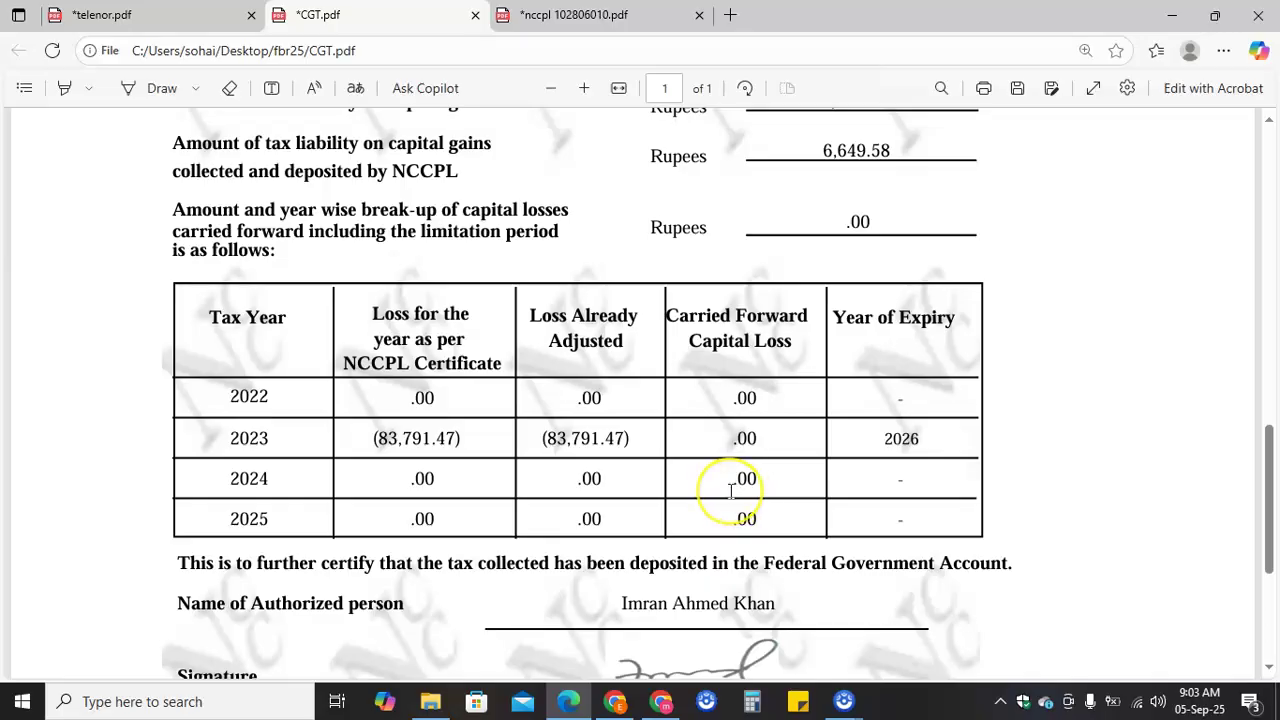
scroll(731, 491, "down", 3)
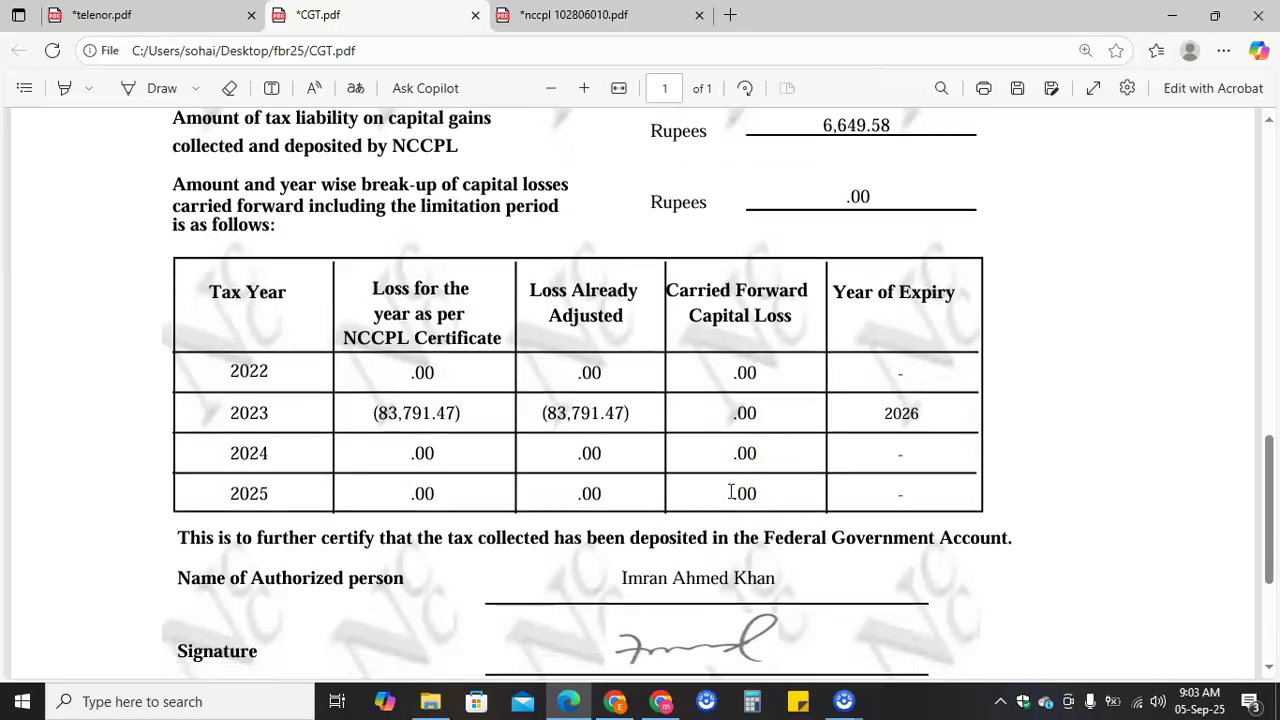
scroll(731, 491, "up", 8)
scroll(731, 491, "up", 5)
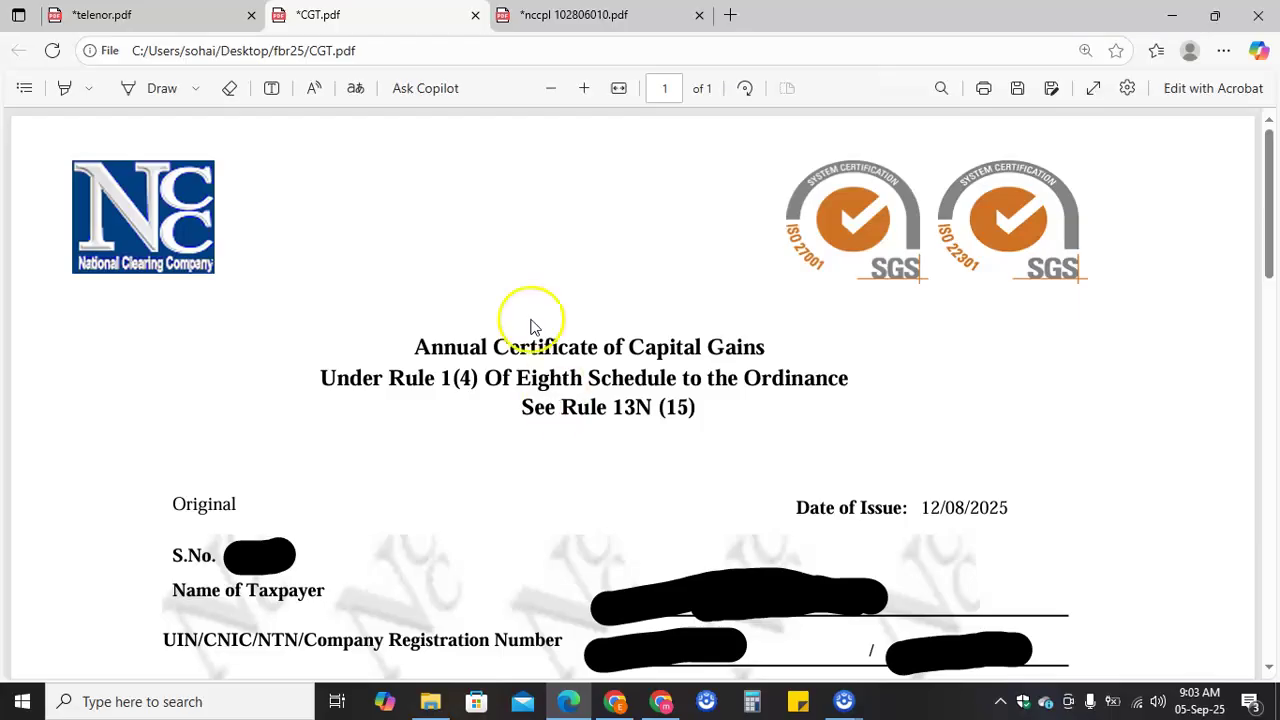
Open the NCCPL Inventory Balance Detail Report and check its history date.
left_click(565, 15)
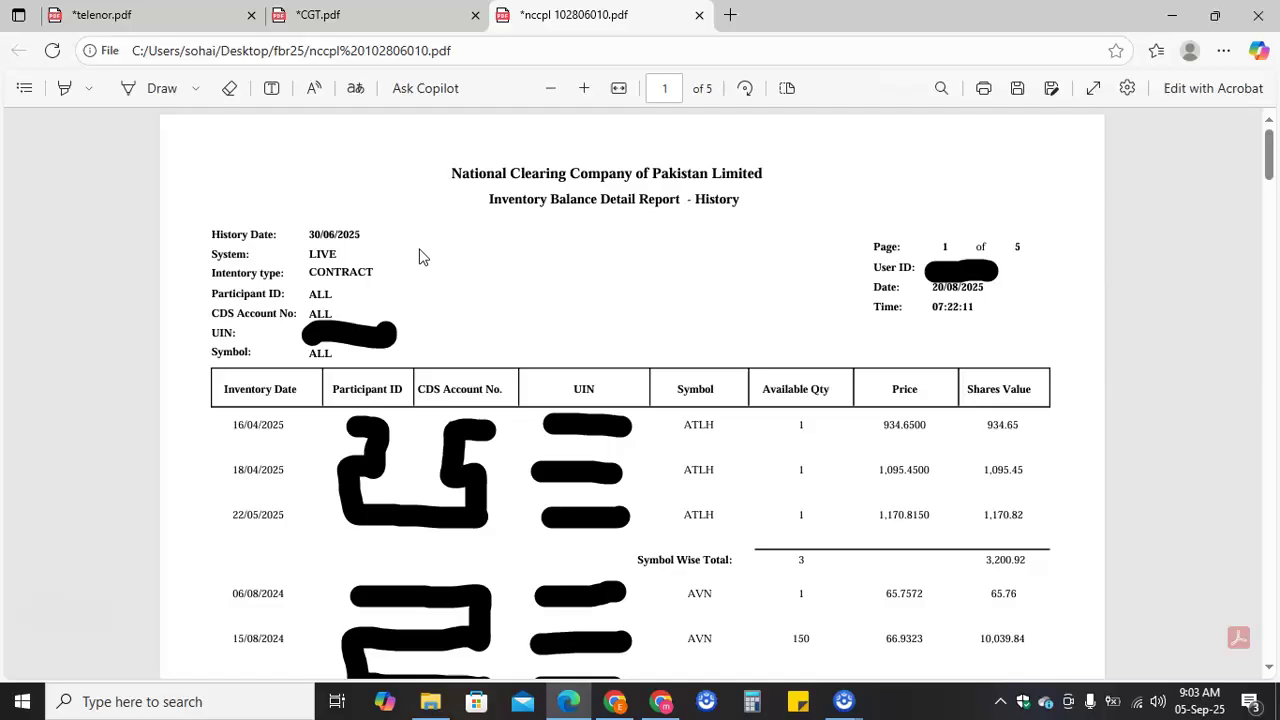
double_click(355, 238)
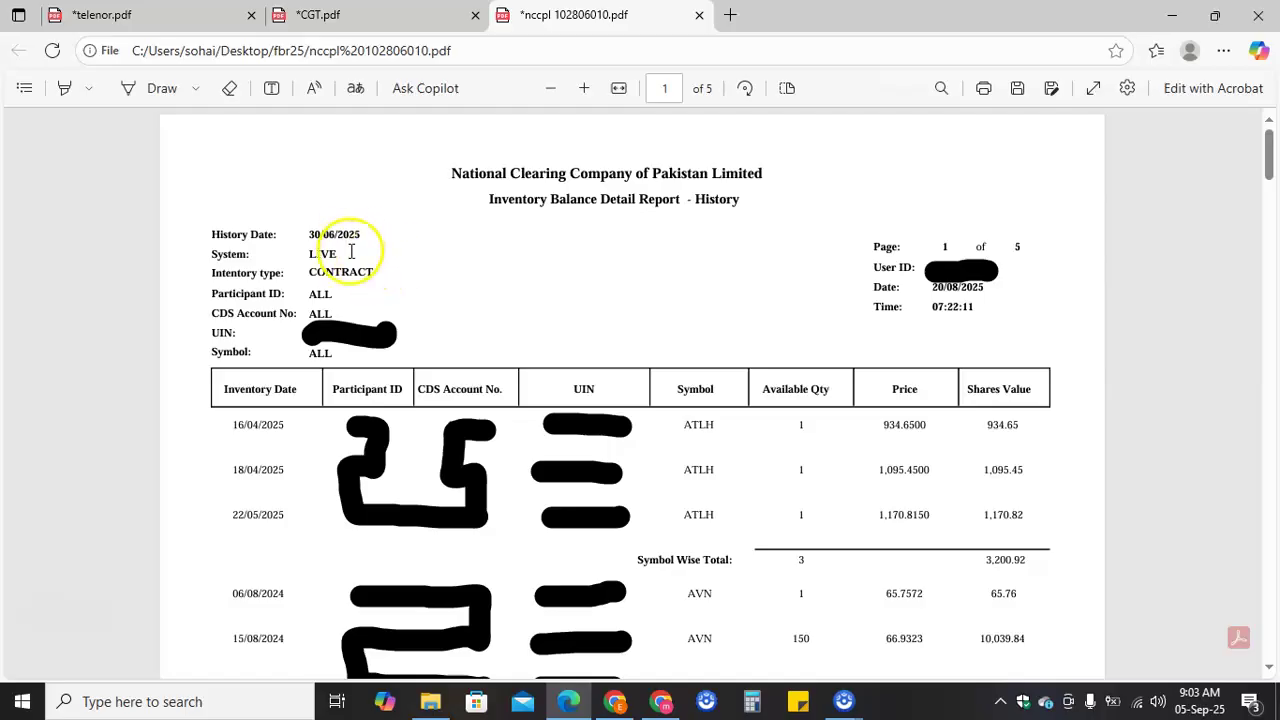
left_click(351, 253)
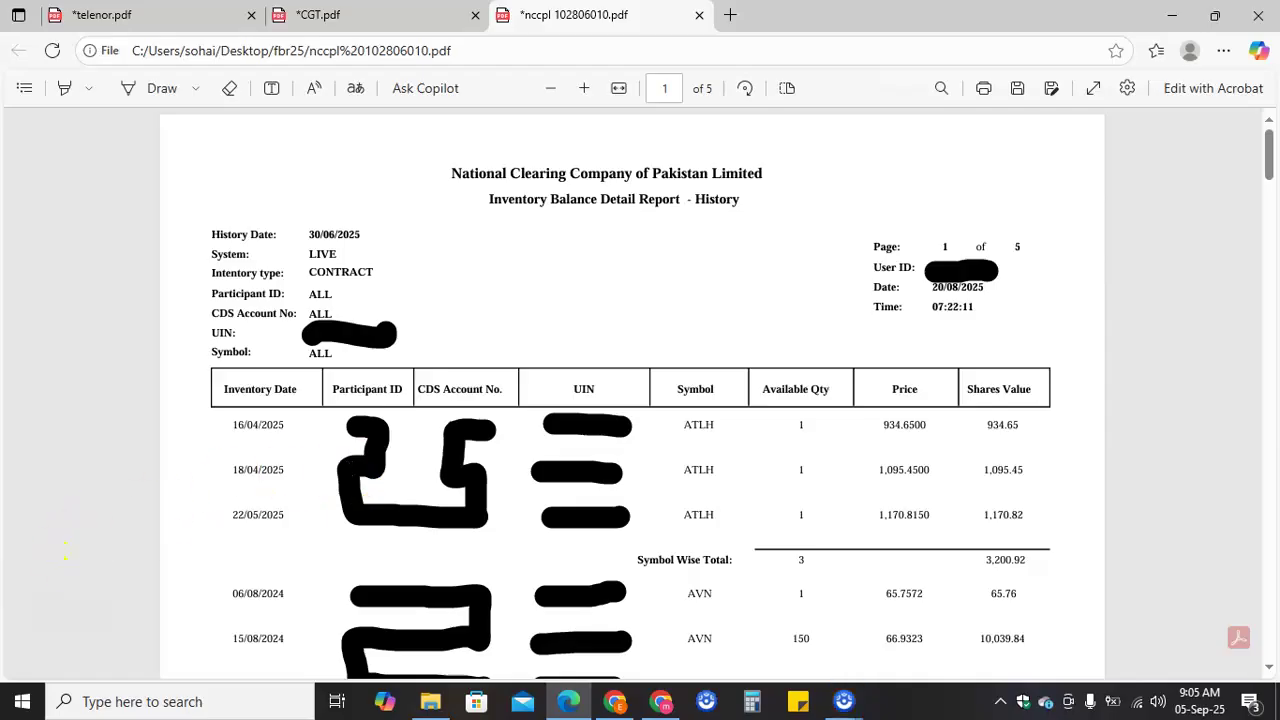
Go to the end of the inventory report and check the shares value in the CM Wise Total row.
key("End")
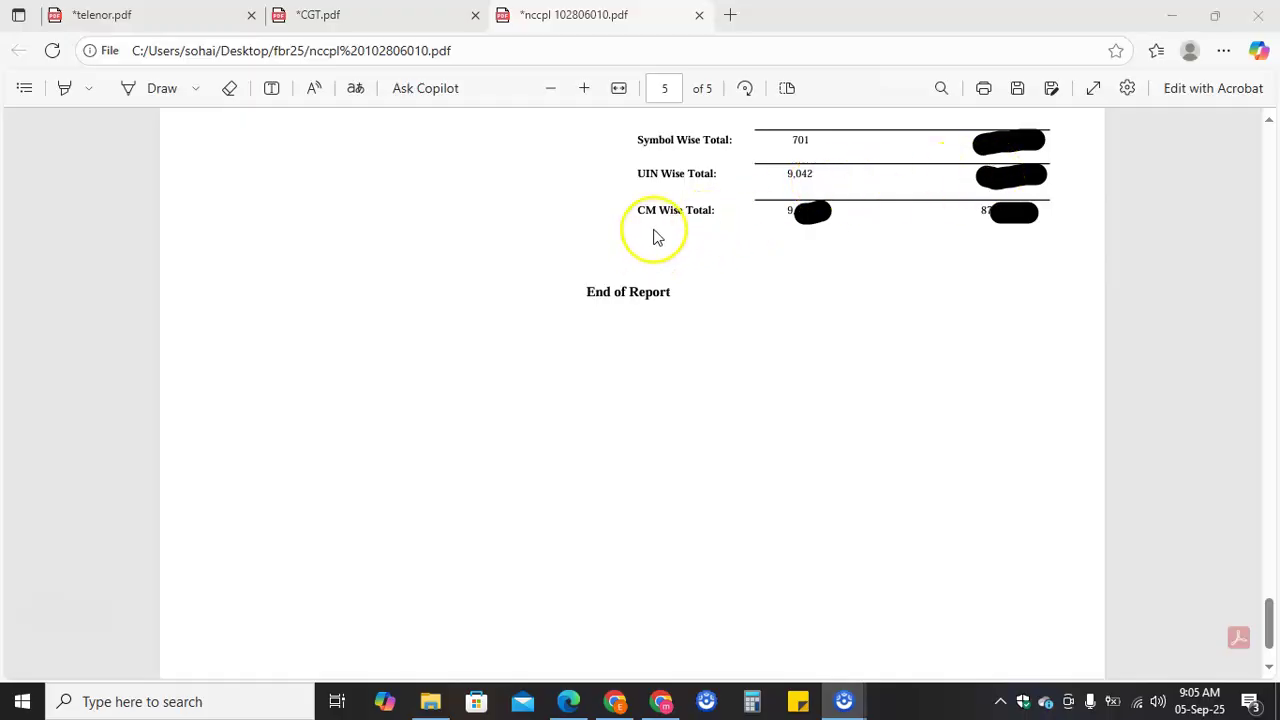
double_click(993, 215)
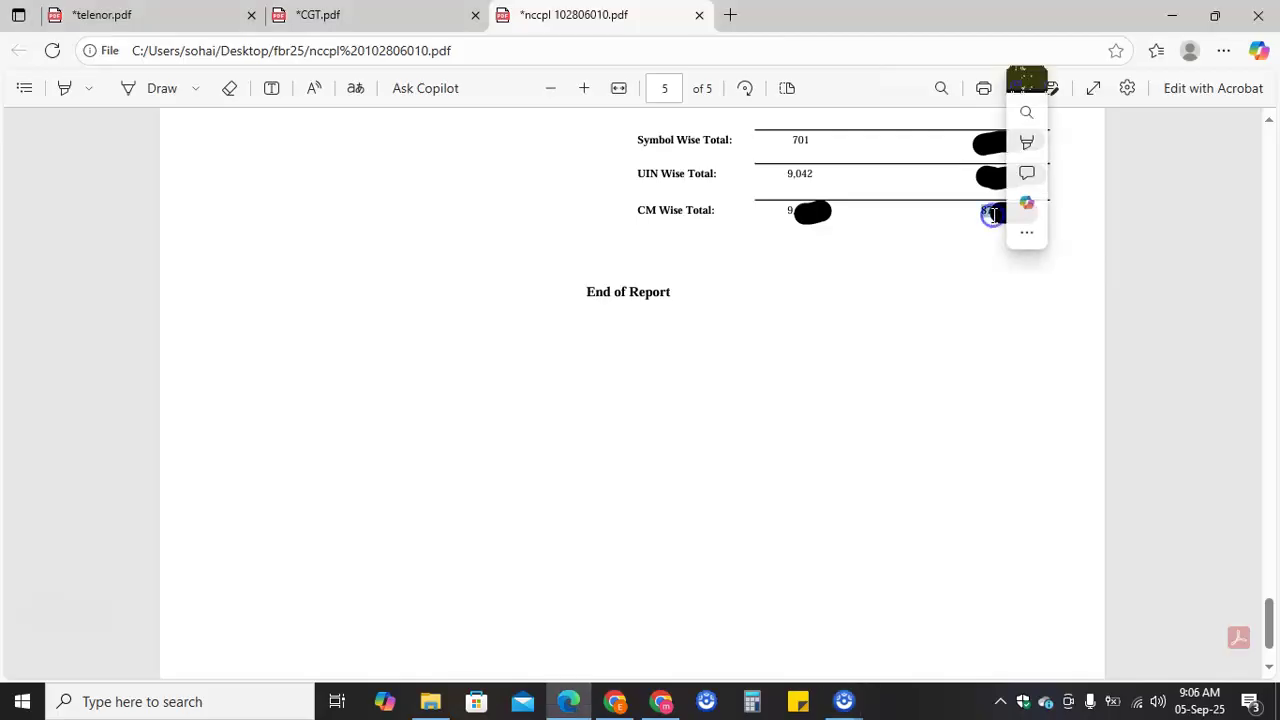
left_click(993, 215)
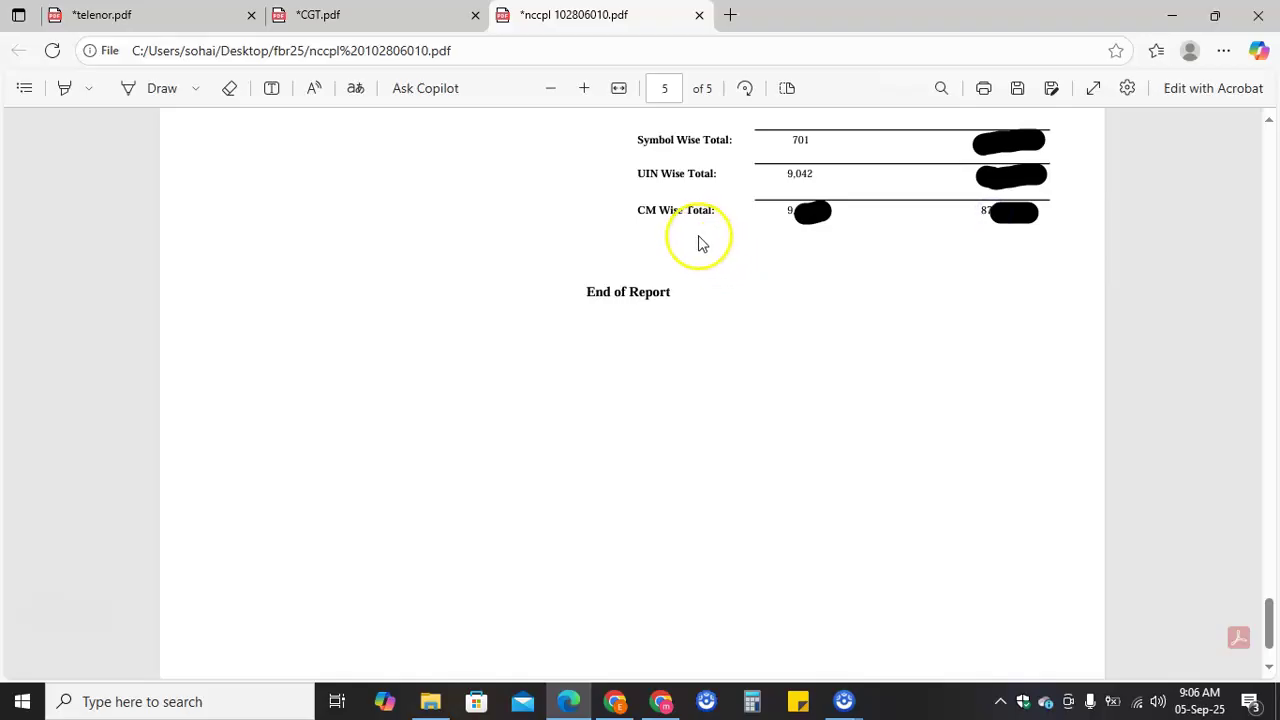
double_click(993, 215)
left_click(839, 311)
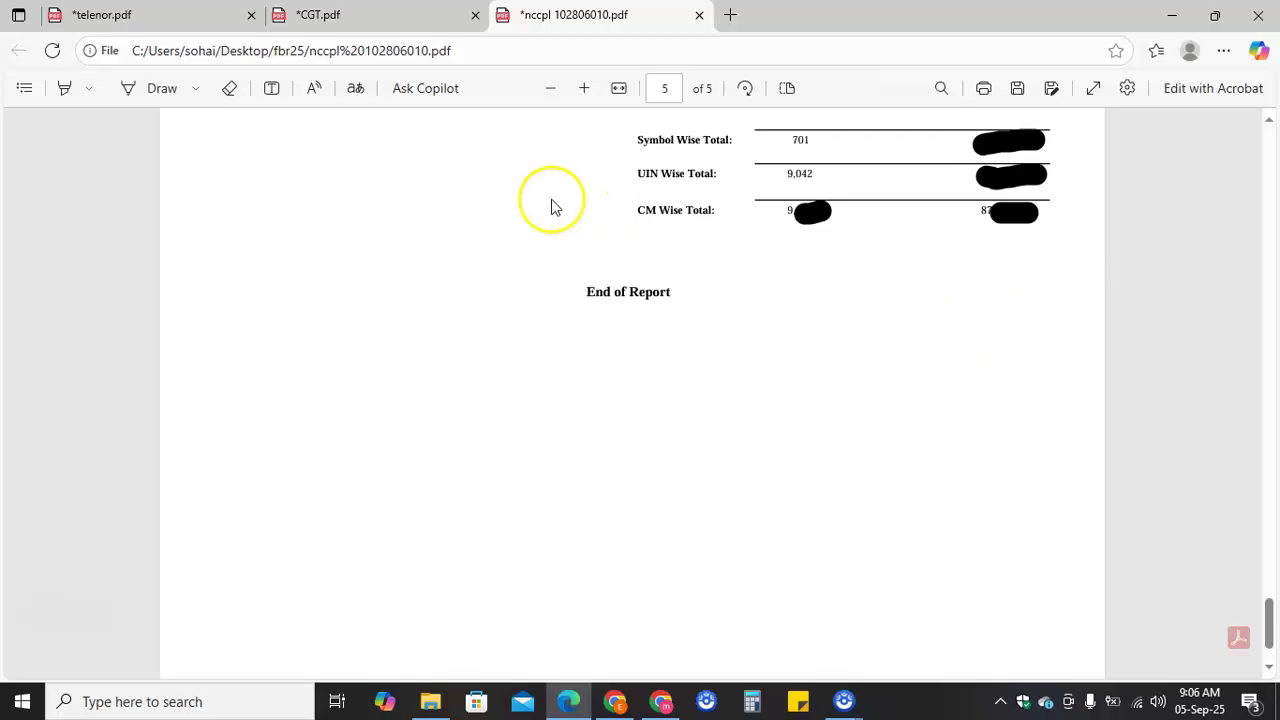
Return to the CGT.pdf certificate and check its taxable net capital gain on securities again.
left_click(355, 19)
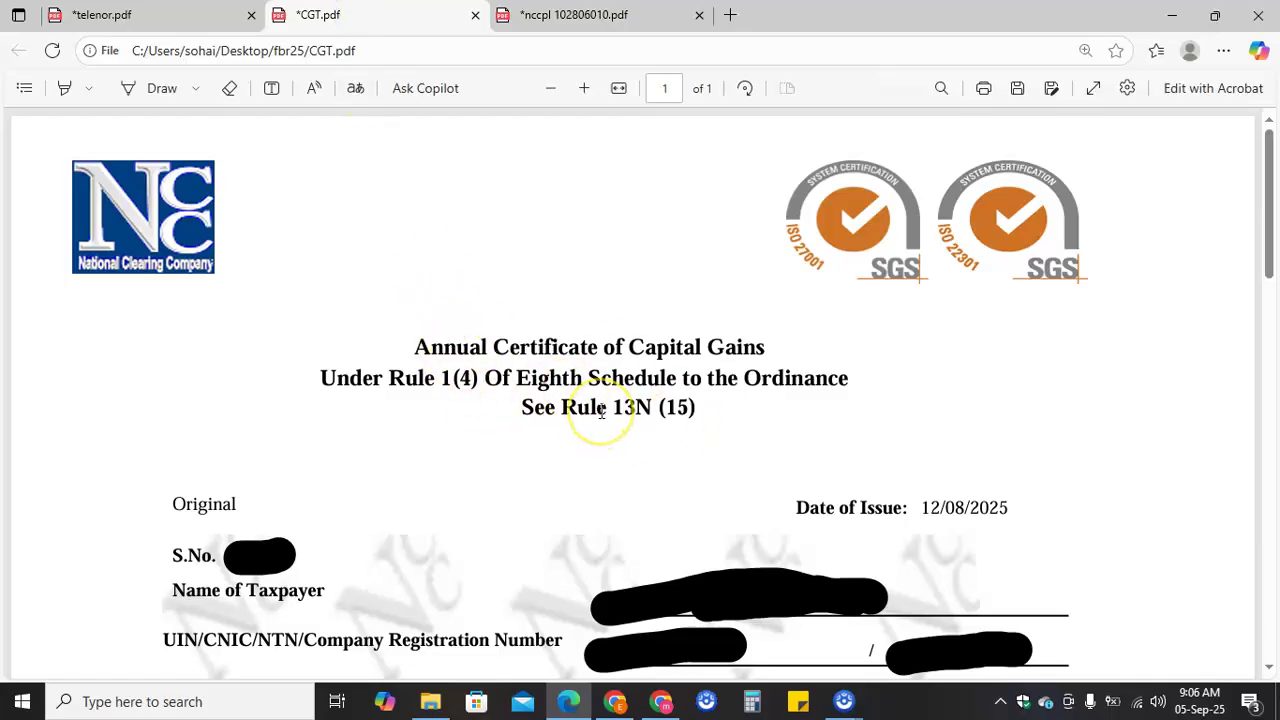
scroll(601, 411, "down", 1)
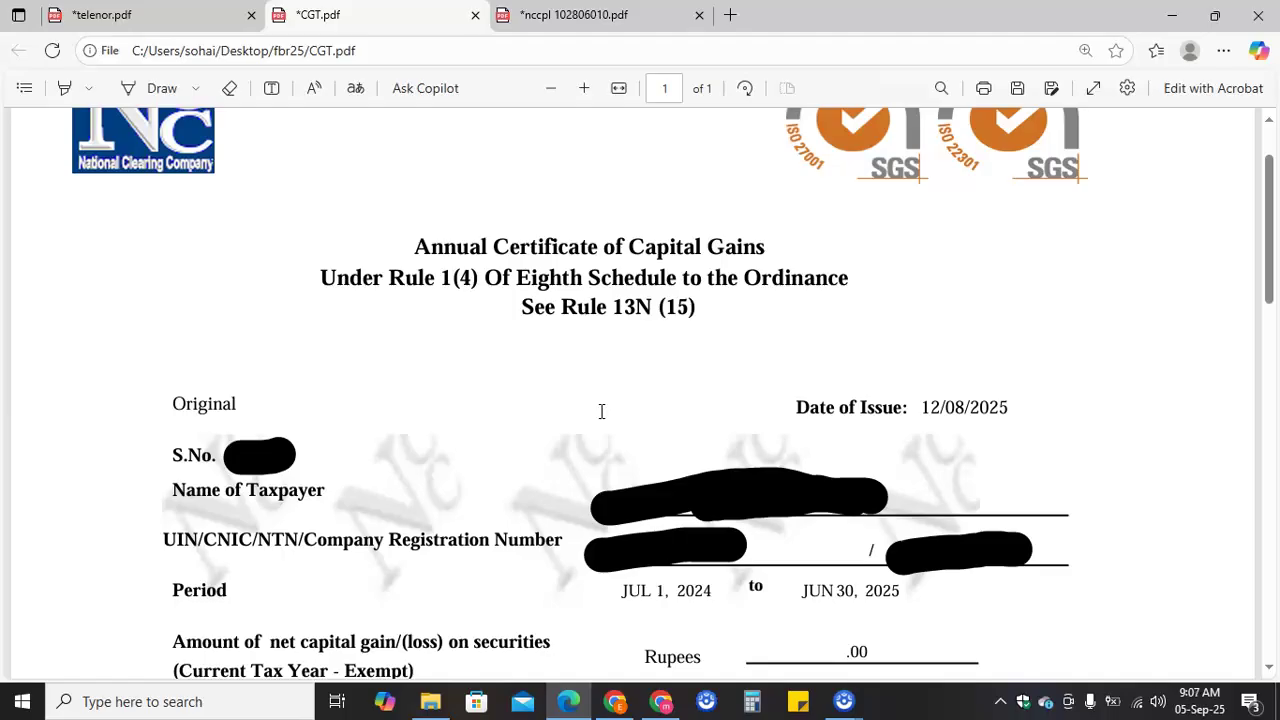
scroll(601, 411, "down", 4)
left_click(874, 377)
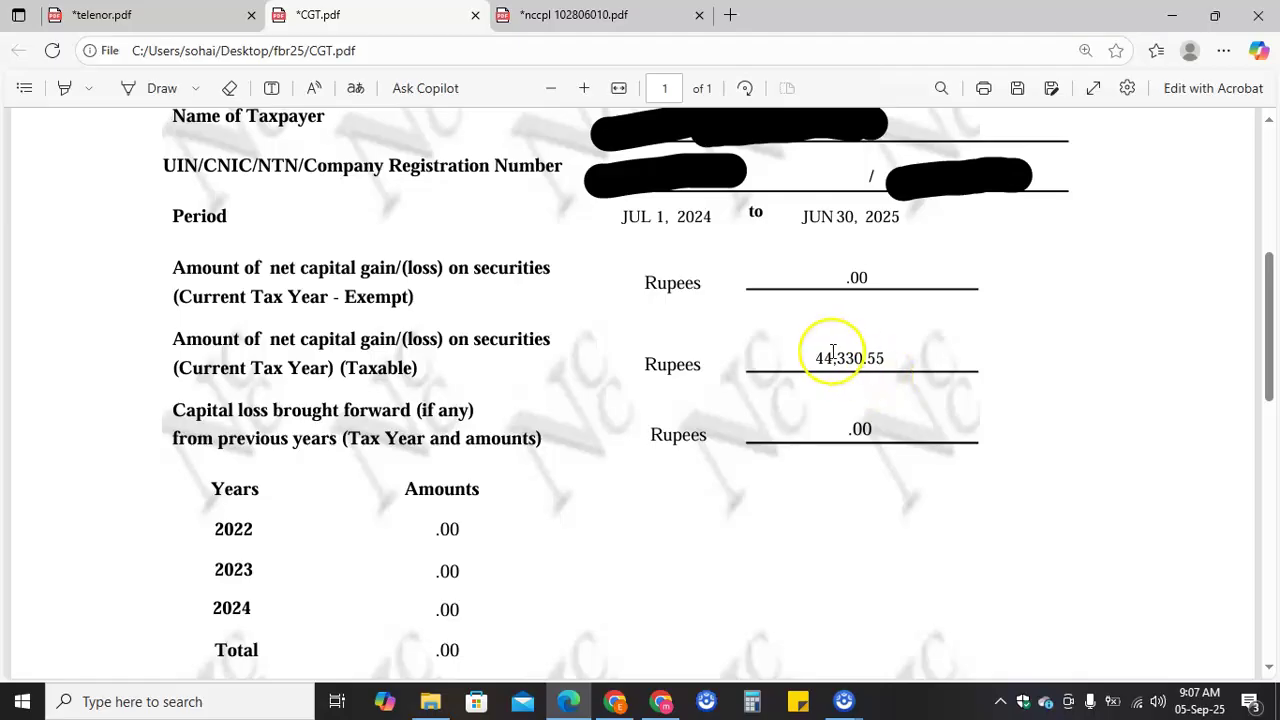